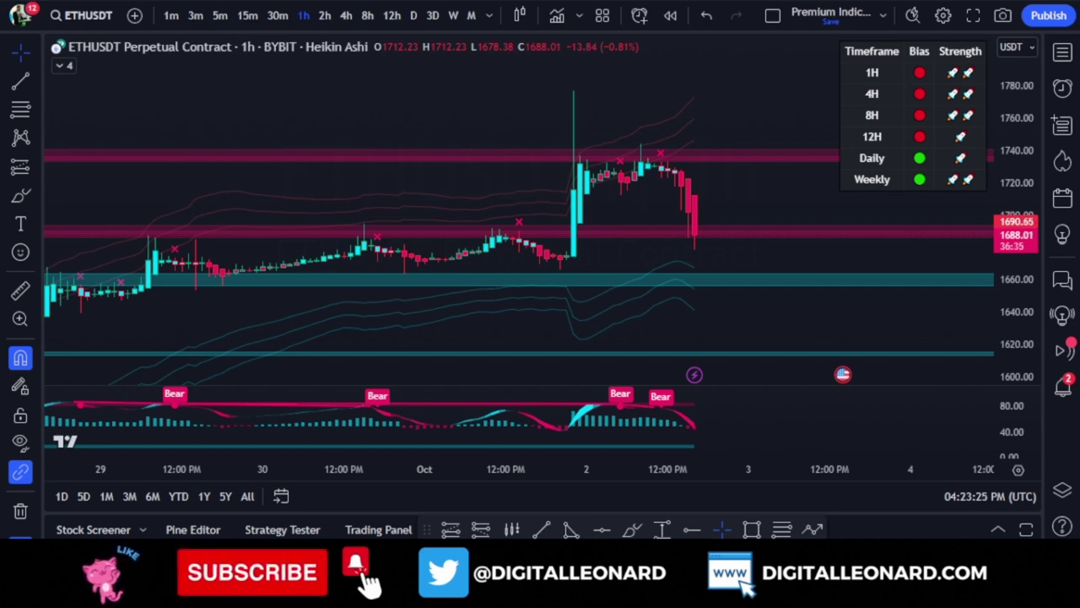
# Step: Open the EzAlgo V.10 Inputs settings from its plot on the ETHUSDT chart
pyautogui.scroll(-2, 439, 178)
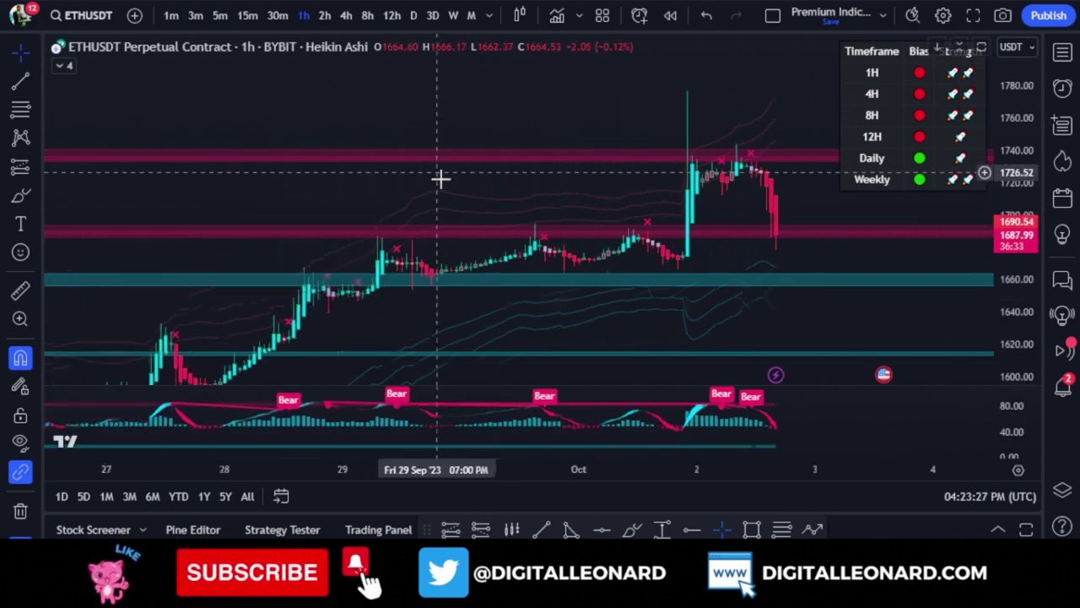
pyautogui.scroll(2, 540, 202)
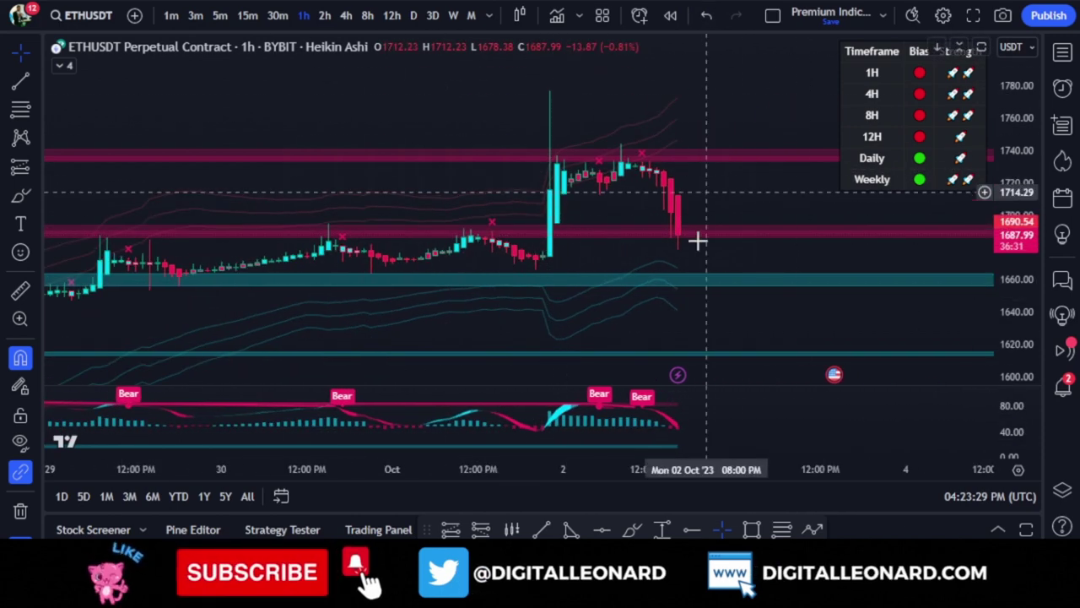
pyautogui.scroll(-1, 697, 242)
pyautogui.scroll(3, 1014, 258)
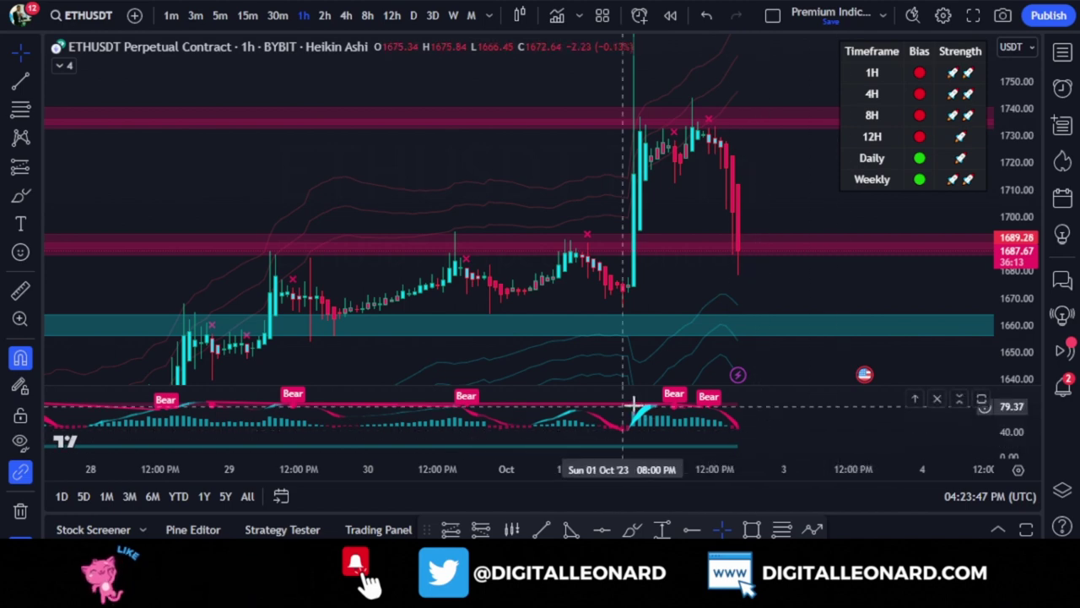
pyautogui.scroll(-3, 548, 422)
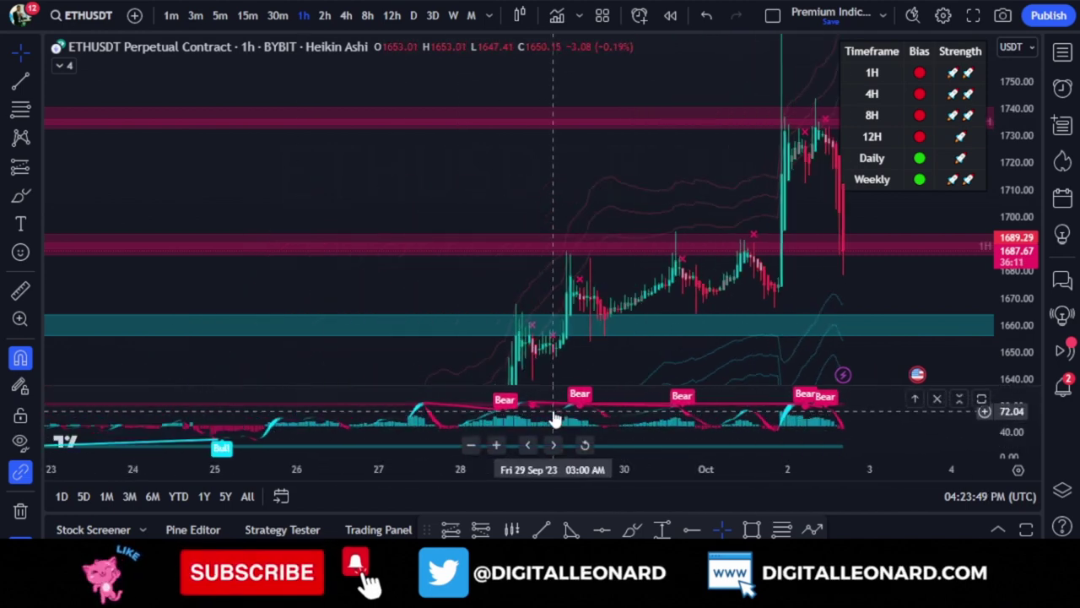
pyautogui.scroll(3, 565, 405)
pyautogui.scroll(2, 641, 358)
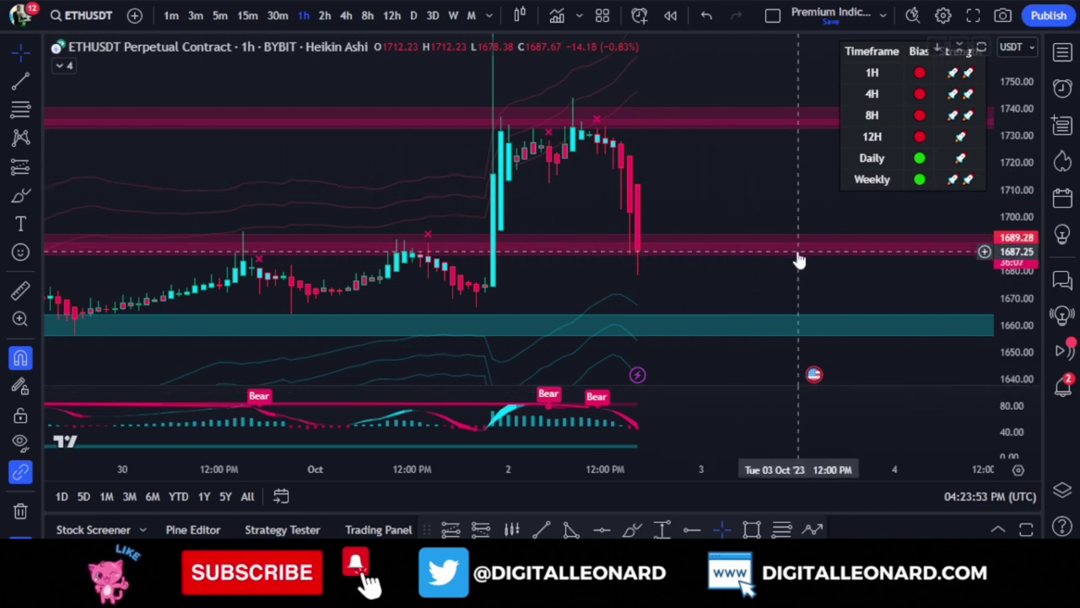
pyautogui.doubleClick(895, 137)
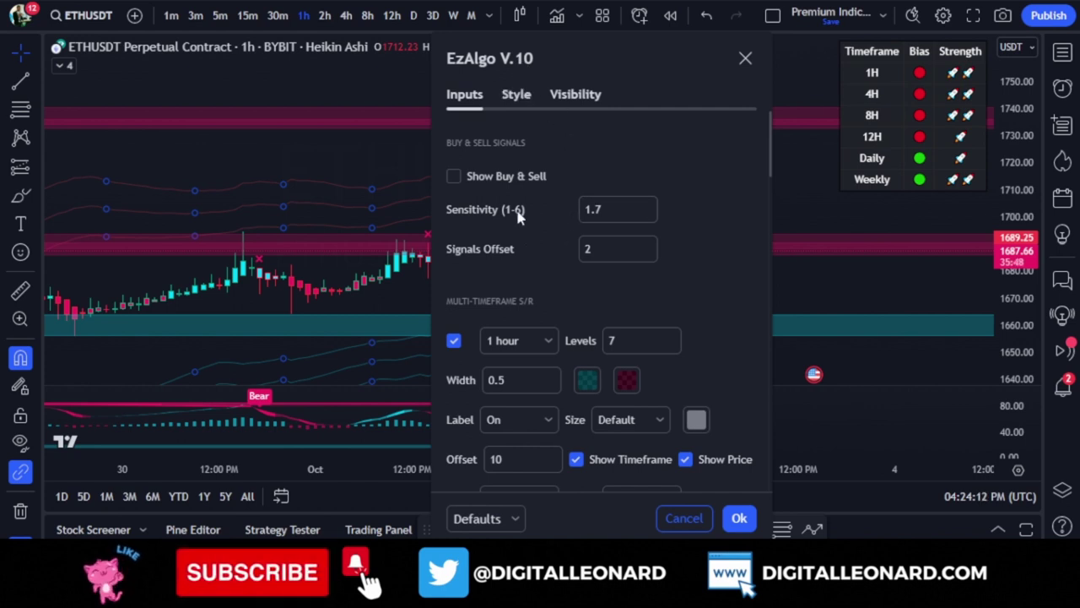
pyautogui.scroll(-2, 527, 203)
pyautogui.scroll(2, 527, 206)
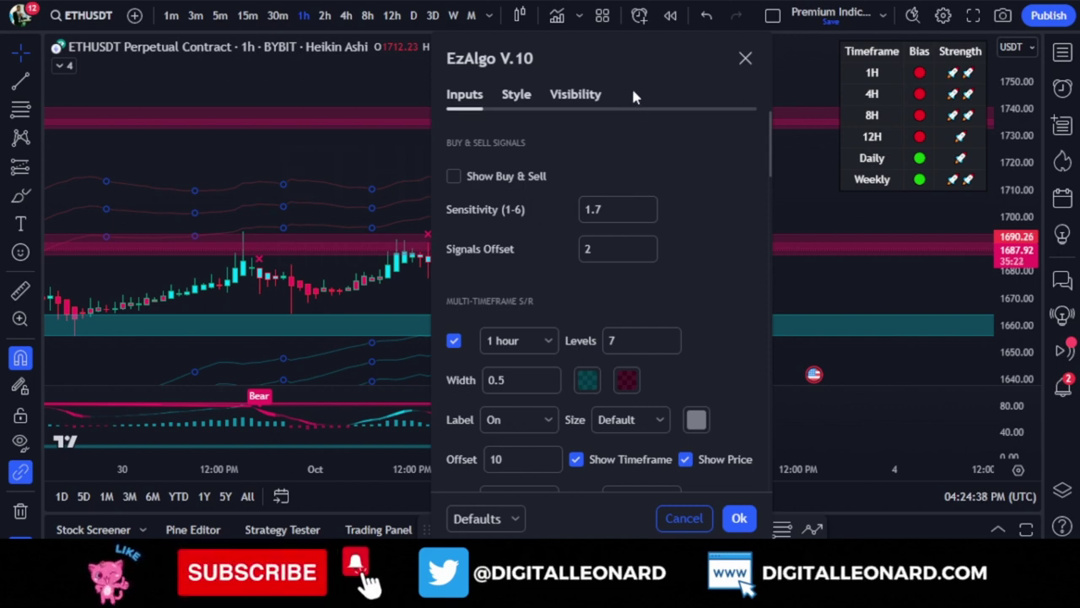
# Step: Move the EzAlgo settings dialog right and scroll the chart to check the buy and sell signal markers
pyautogui.moveTo(637, 59); pyautogui.dragTo(699, 47)
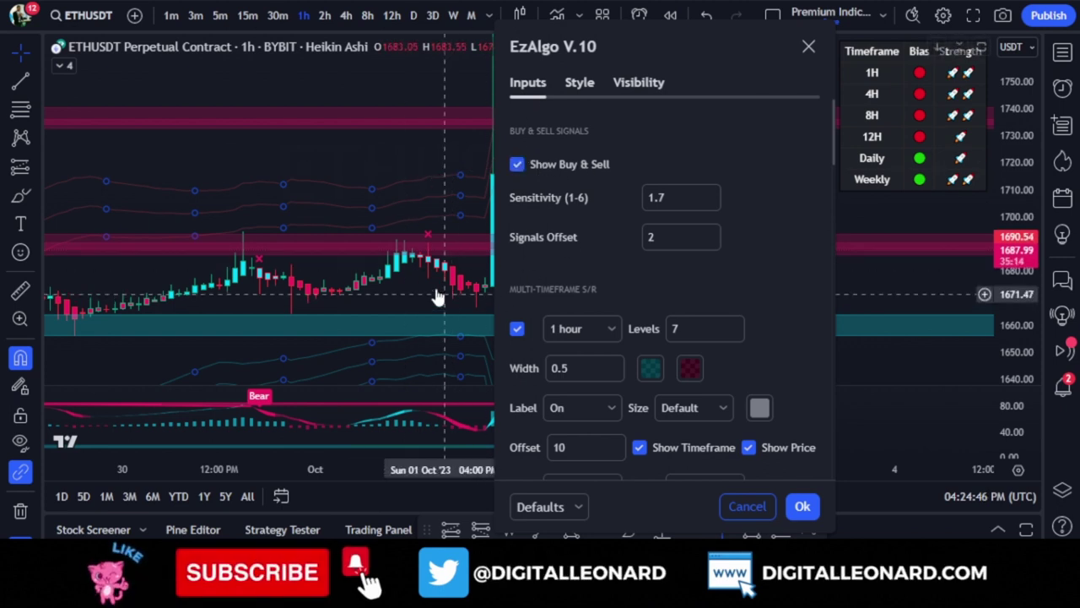
pyautogui.hscroll(-5, 374, 242)
pyautogui.hscroll(8, 363, 252)
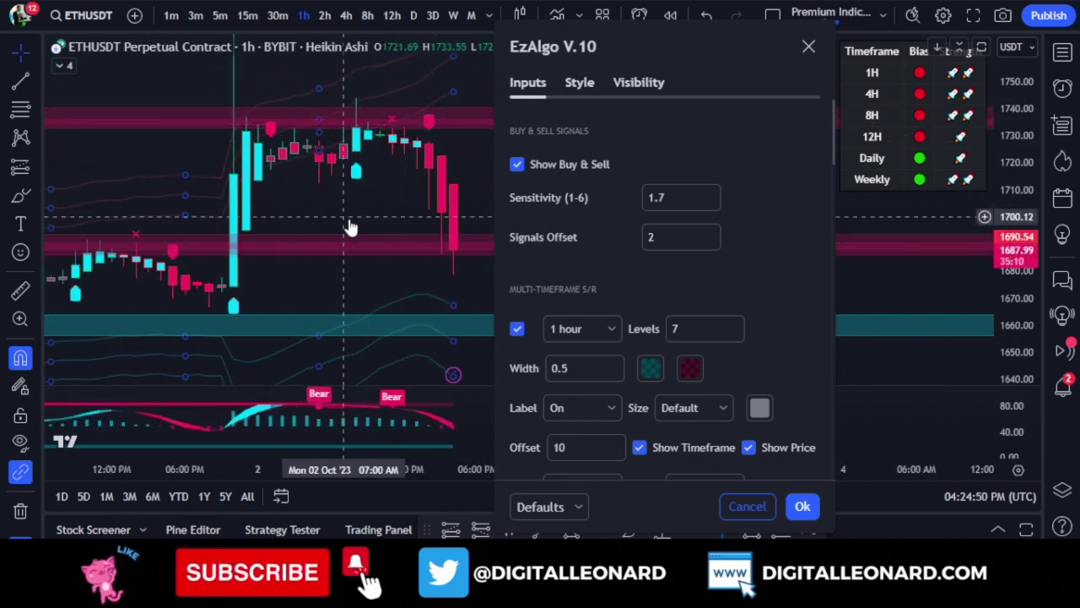
pyautogui.hscroll(-4, 359, 279)
pyautogui.hscroll(4, 380, 249)
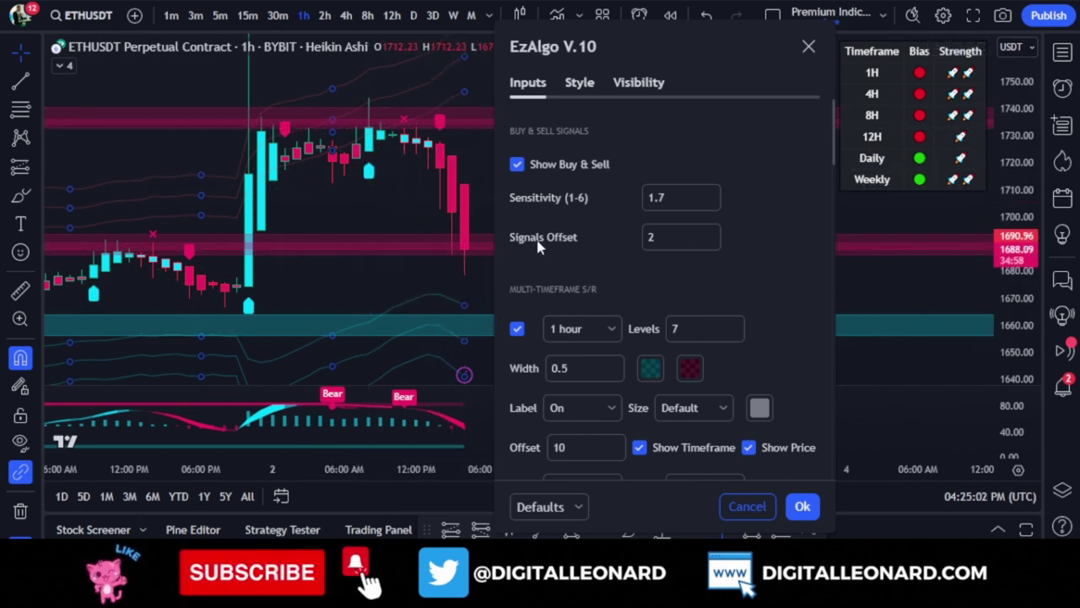
pyautogui.scroll(-2, 613, 218)
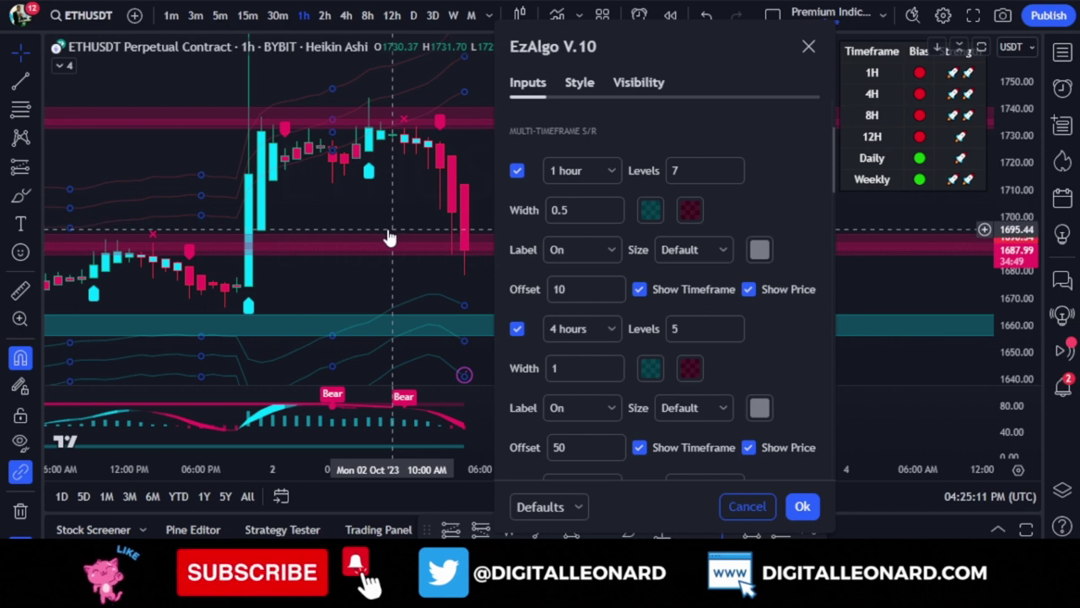
pyautogui.scroll(-3, 352, 277)
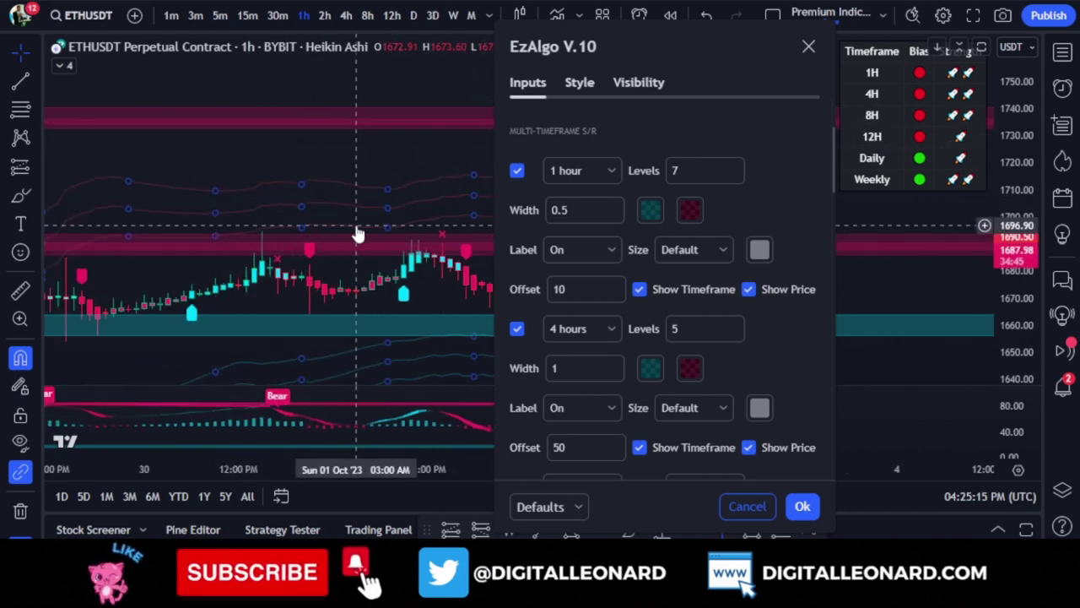
pyautogui.scroll(2, 357, 234)
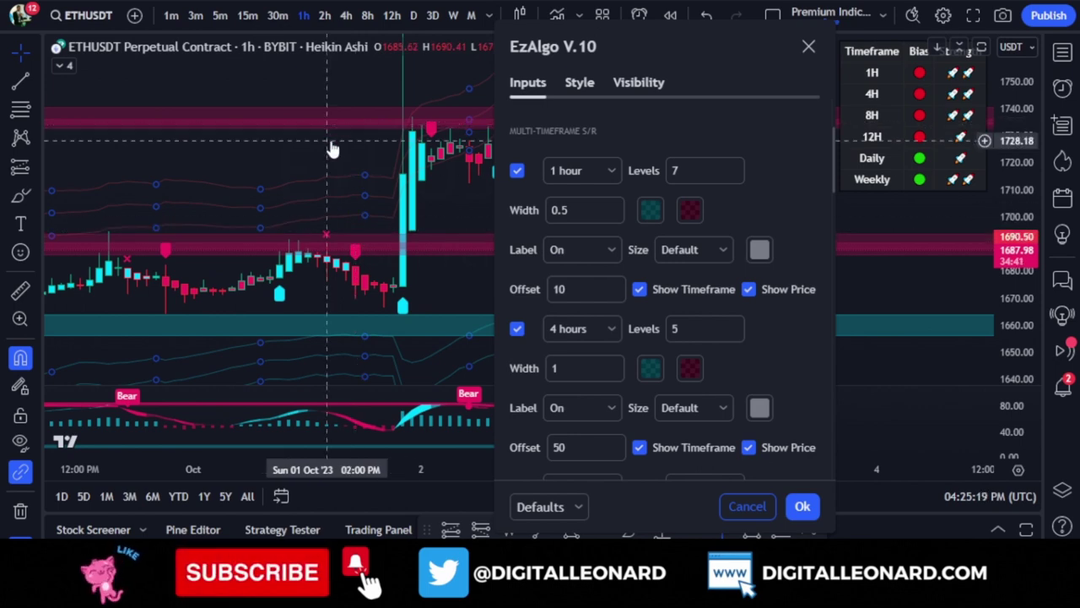
pyautogui.scroll(-1, 352, 202)
pyautogui.scroll(3, 352, 202)
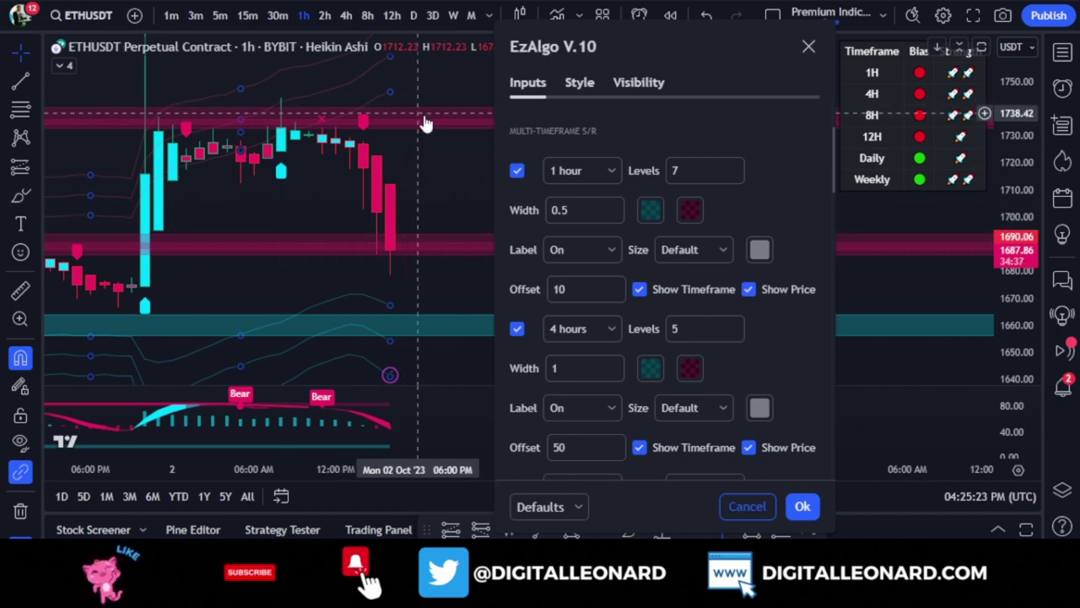
pyautogui.scroll(-2, 354, 135)
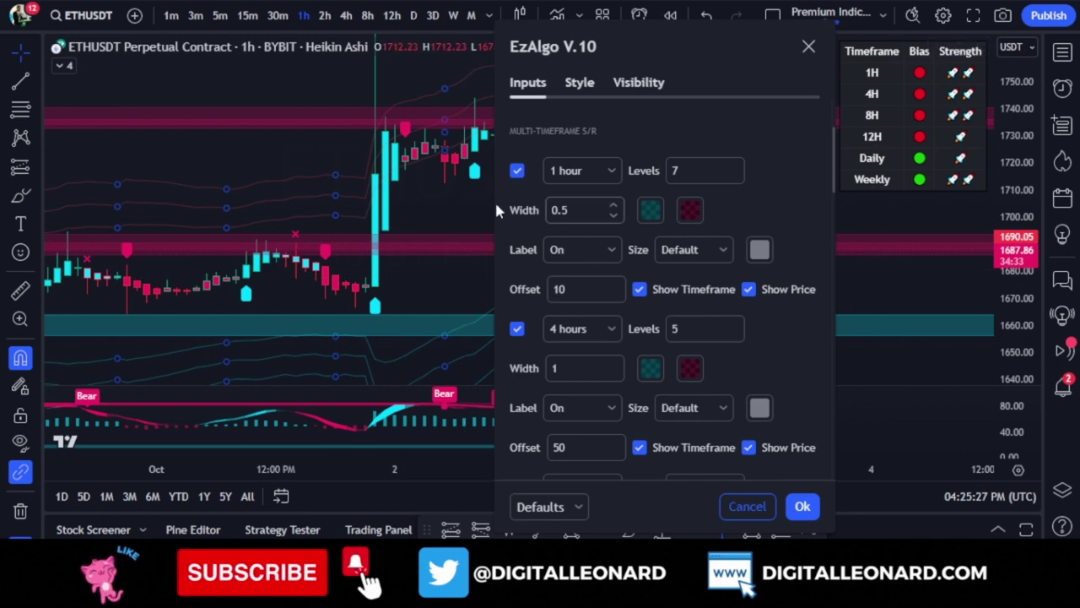
pyautogui.scroll(2, 337, 160)
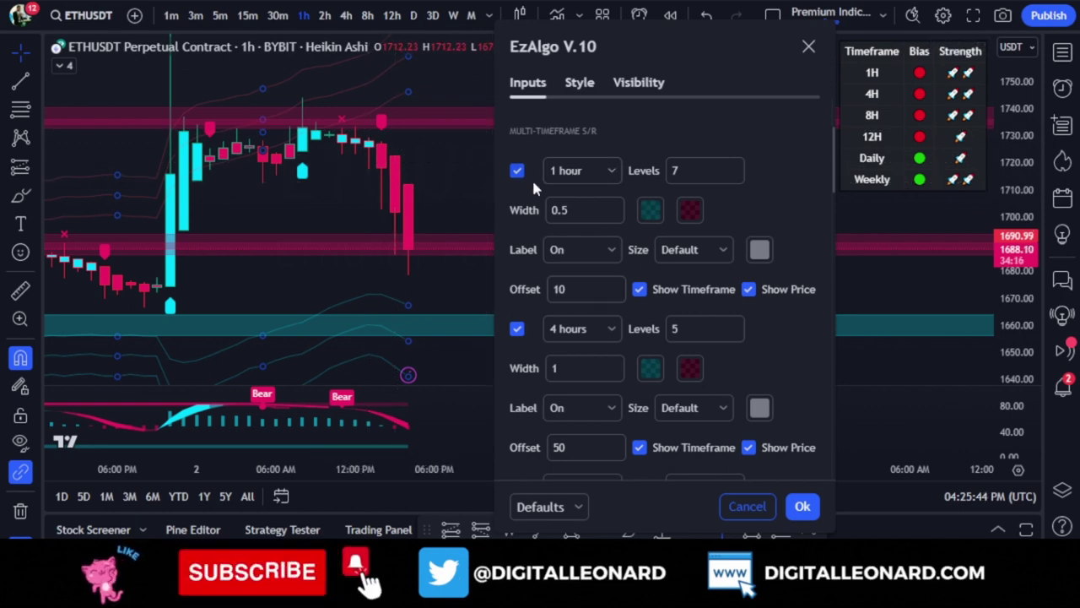
pyautogui.click(598, 168)
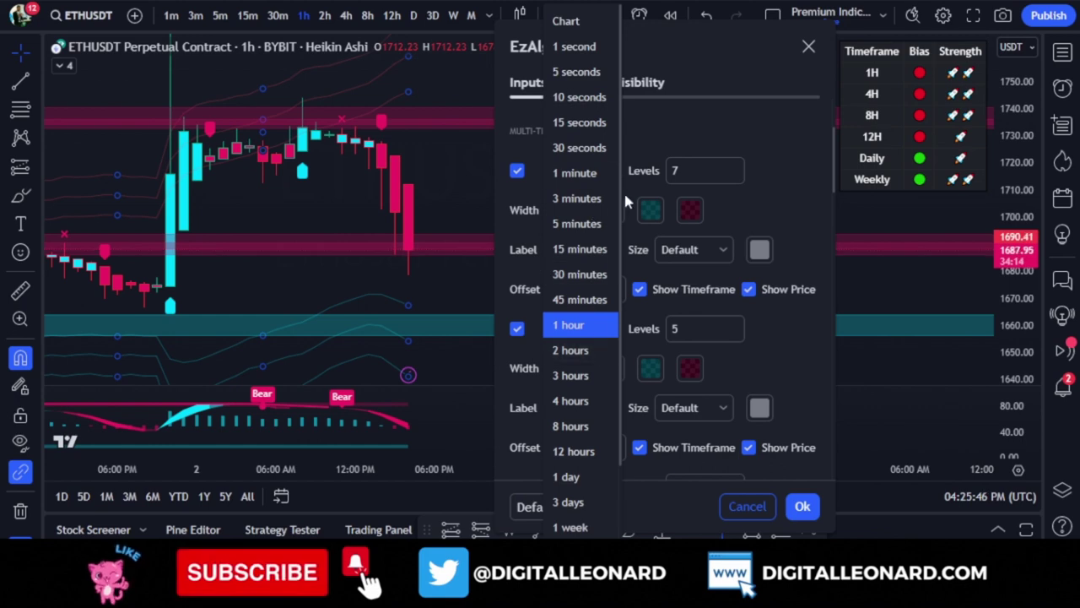
pyautogui.click(671, 130)
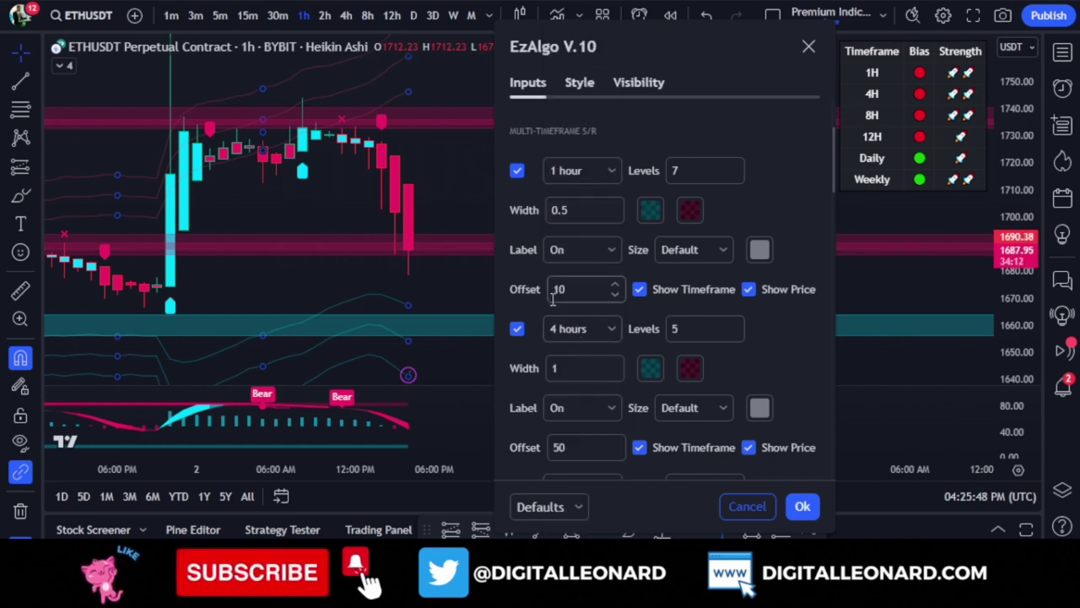
pyautogui.scroll(-1, 563, 361)
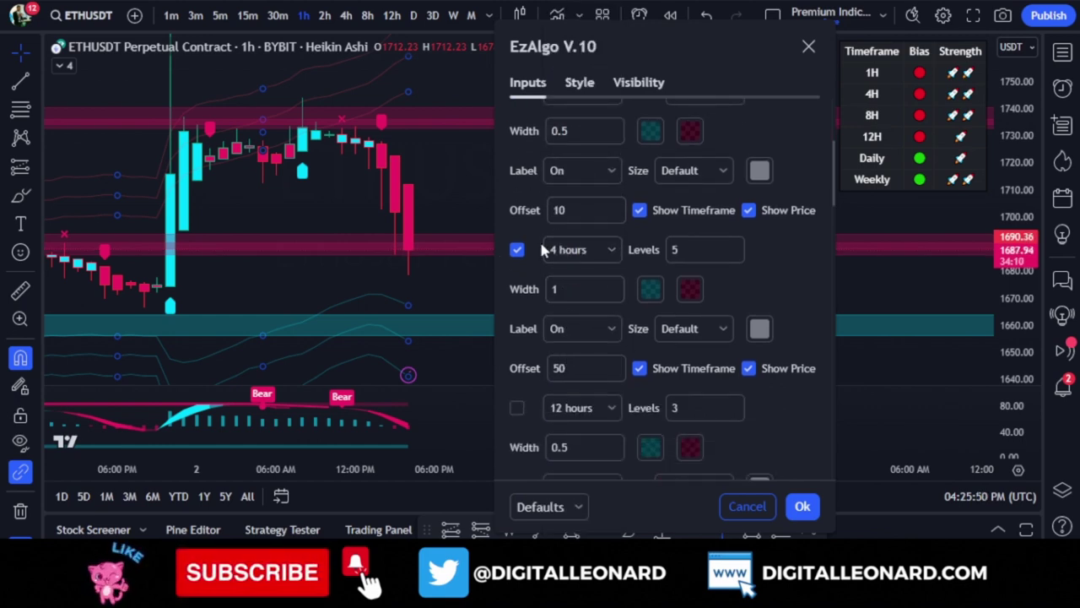
pyautogui.scroll(-1, 529, 376)
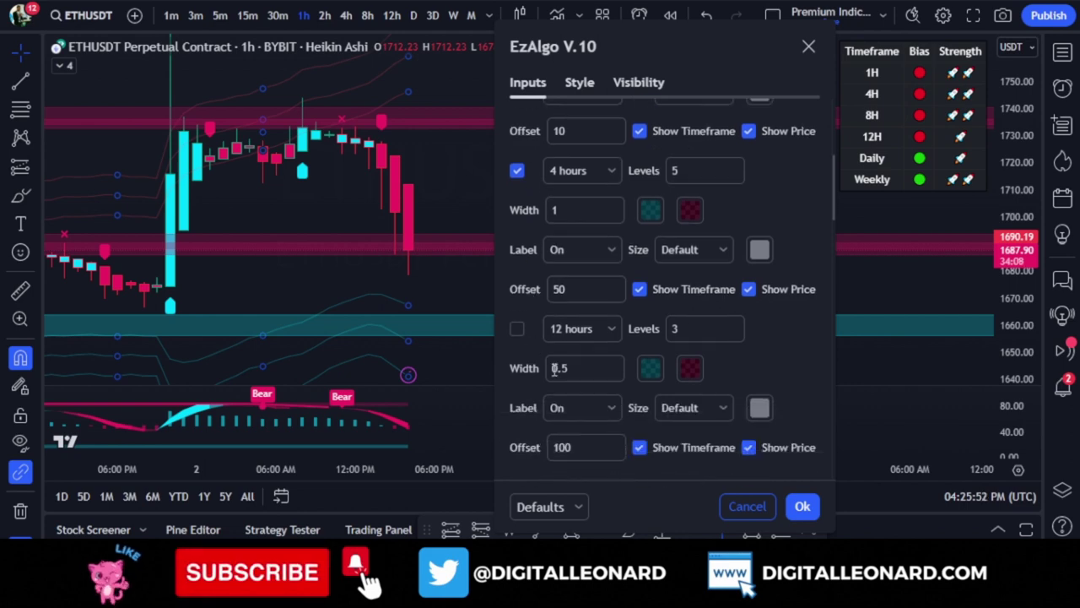
pyautogui.click(591, 328)
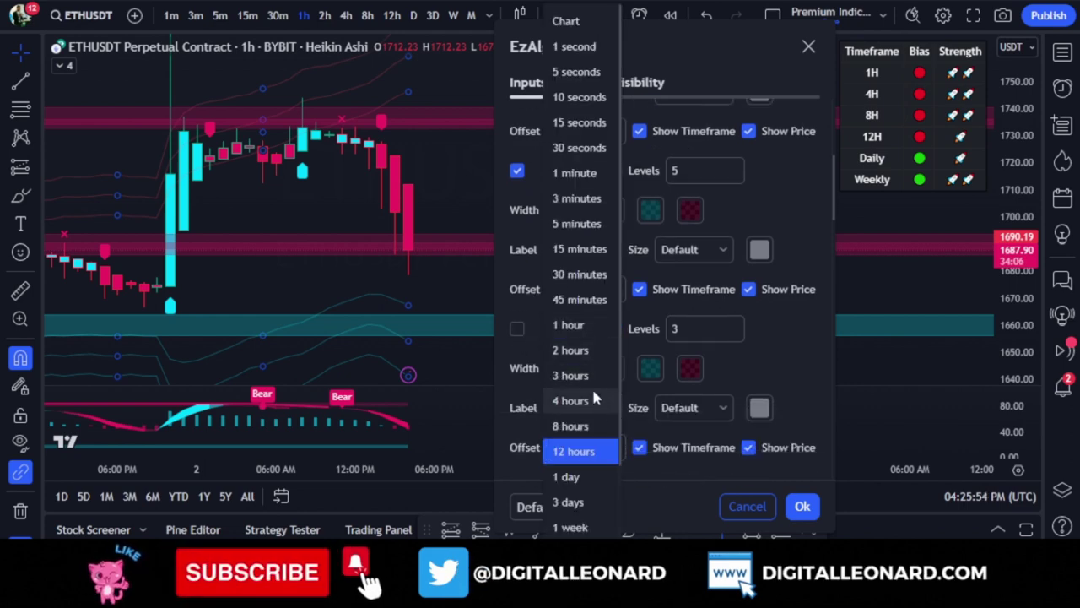
pyautogui.click(789, 329)
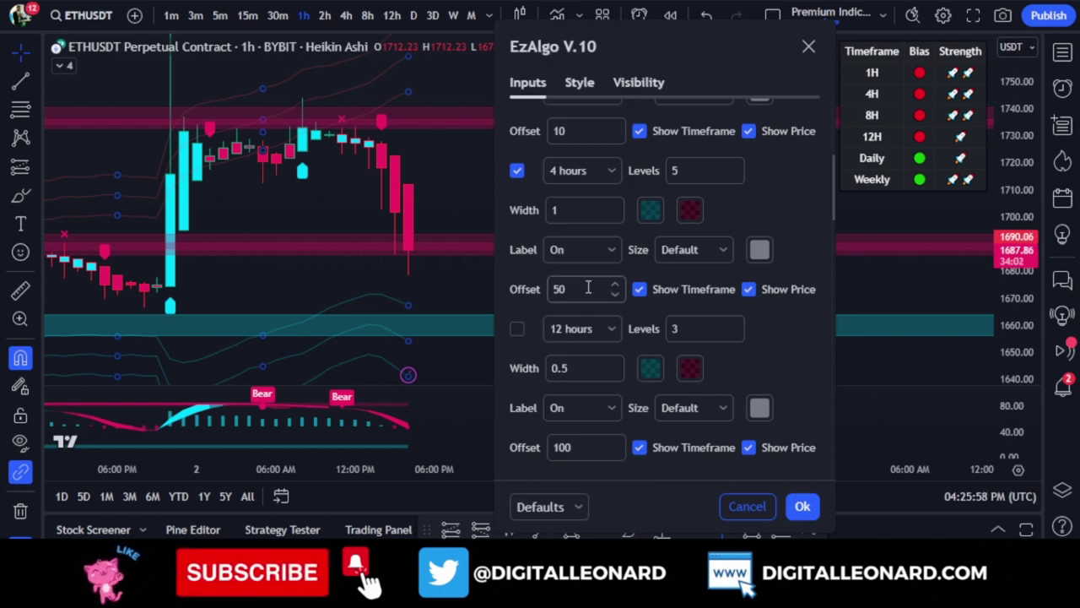
pyautogui.scroll(-2, 654, 337)
pyautogui.scroll(-1, 656, 341)
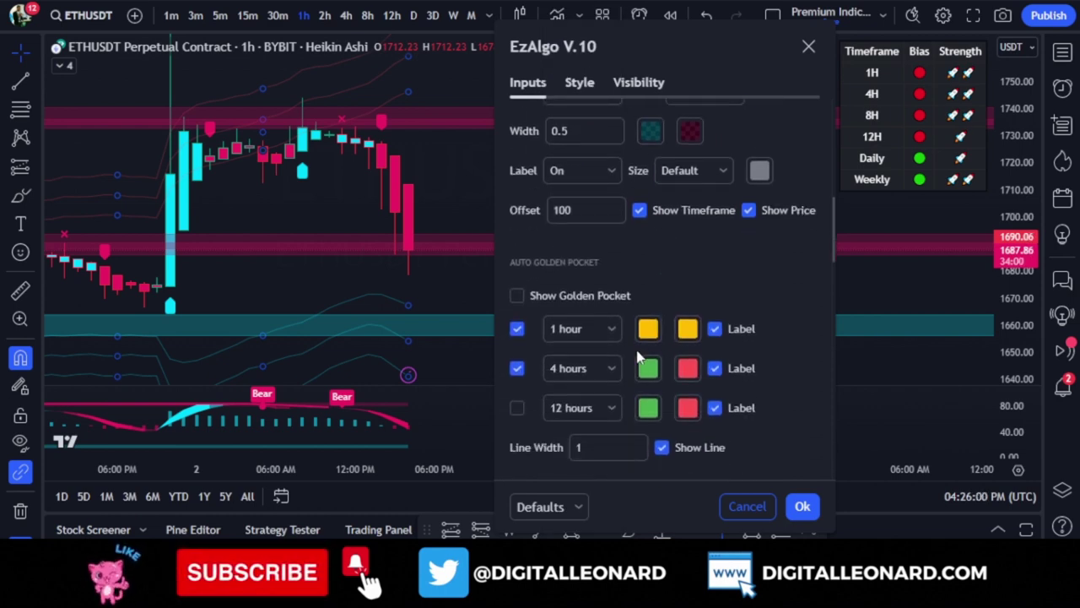
# Step: Turn on Show Golden Pocket, keeping 1 hour as the first pocket's timeframe
pyautogui.scroll(-1, 639, 358)
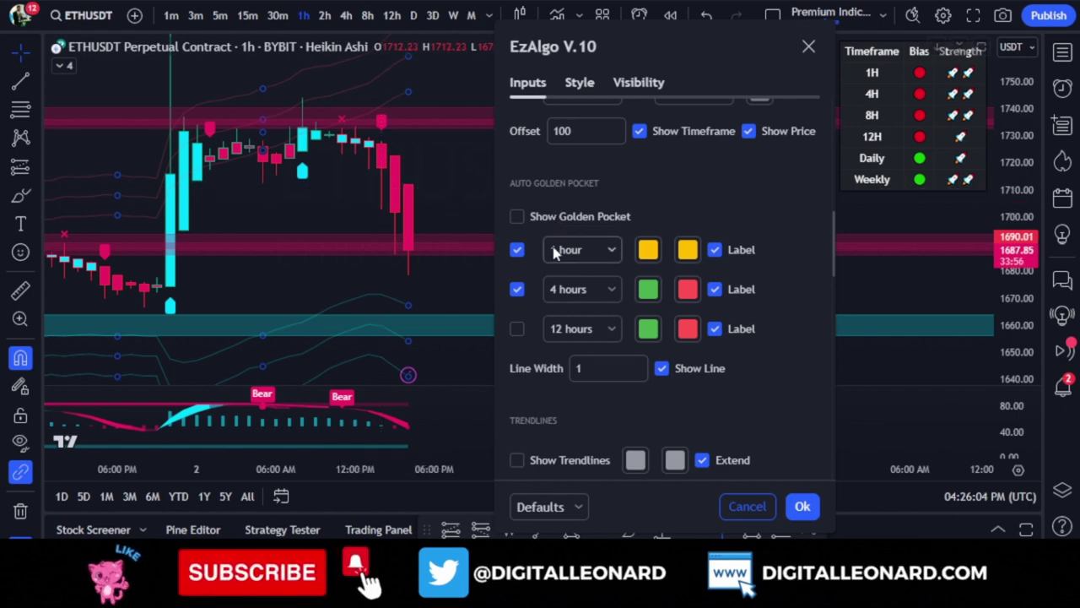
pyautogui.click(519, 216)
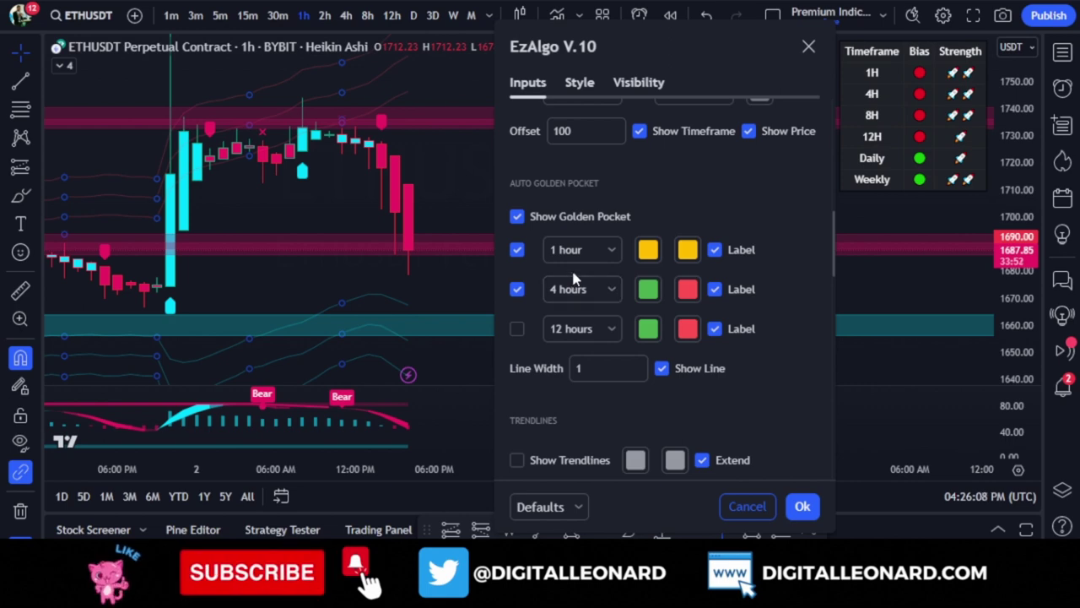
pyautogui.click(596, 248)
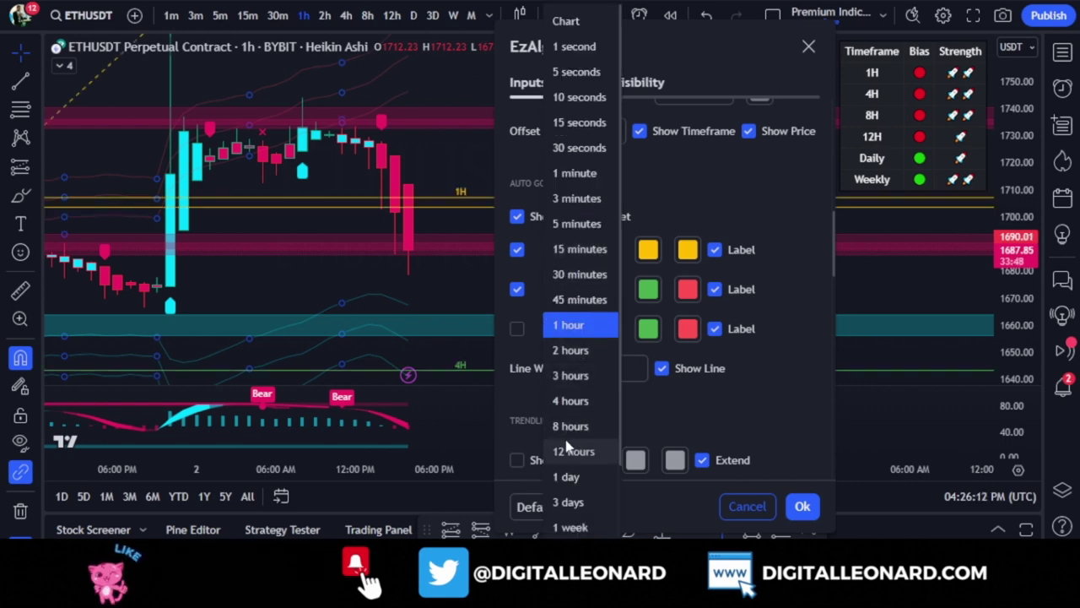
pyautogui.click(699, 200)
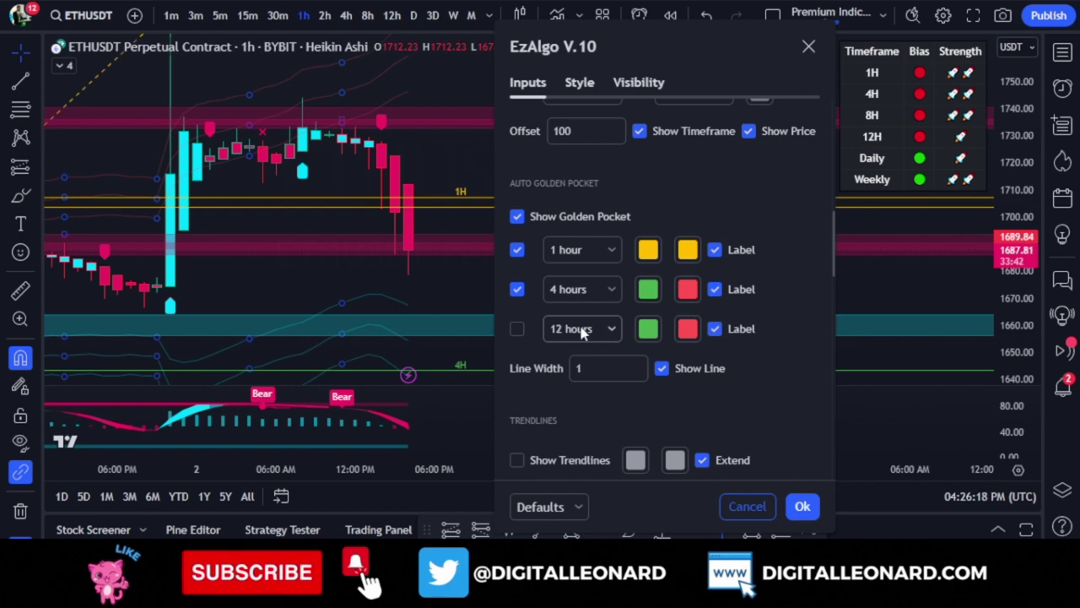
# Step: Scroll the EzAlgo Inputs tab down to the Trendlines section
pyautogui.scroll(-3, 658, 221)
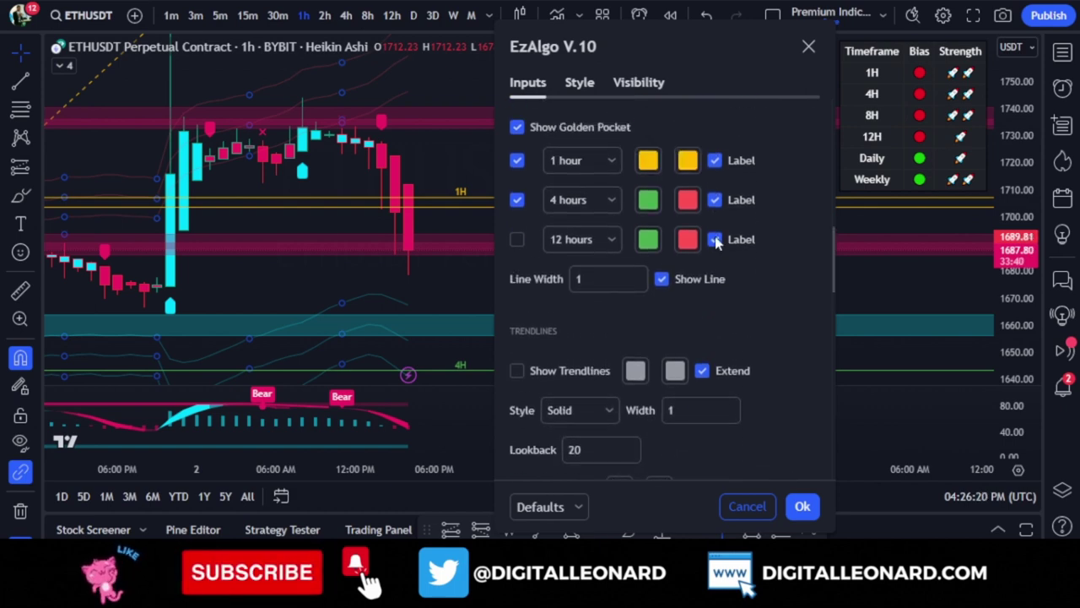
pyautogui.scroll(5, 658, 253)
pyautogui.scroll(-2, 285, 236)
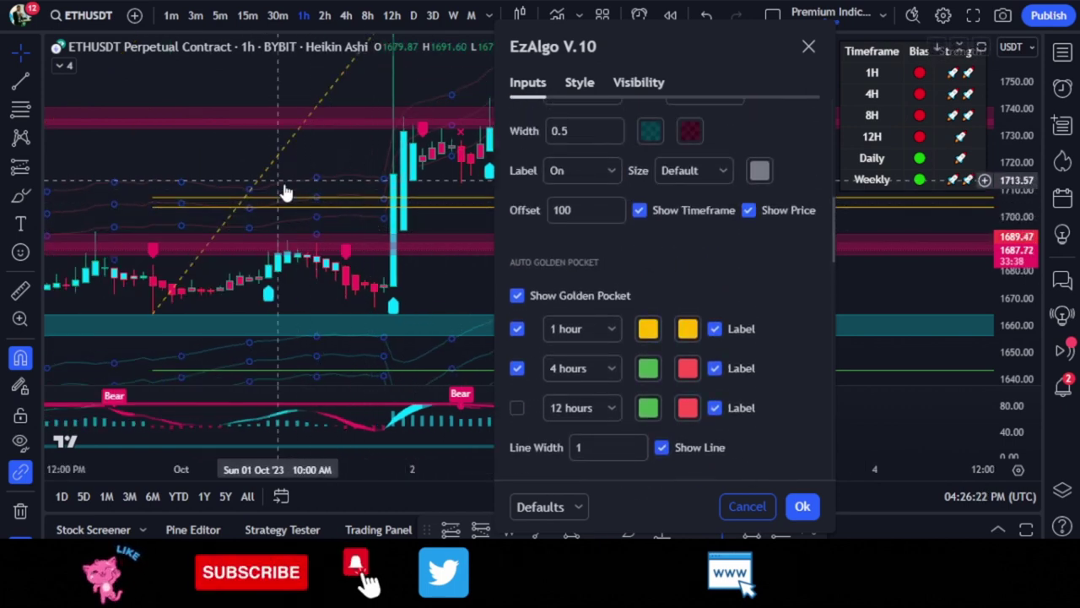
pyautogui.scroll(2, 270, 190)
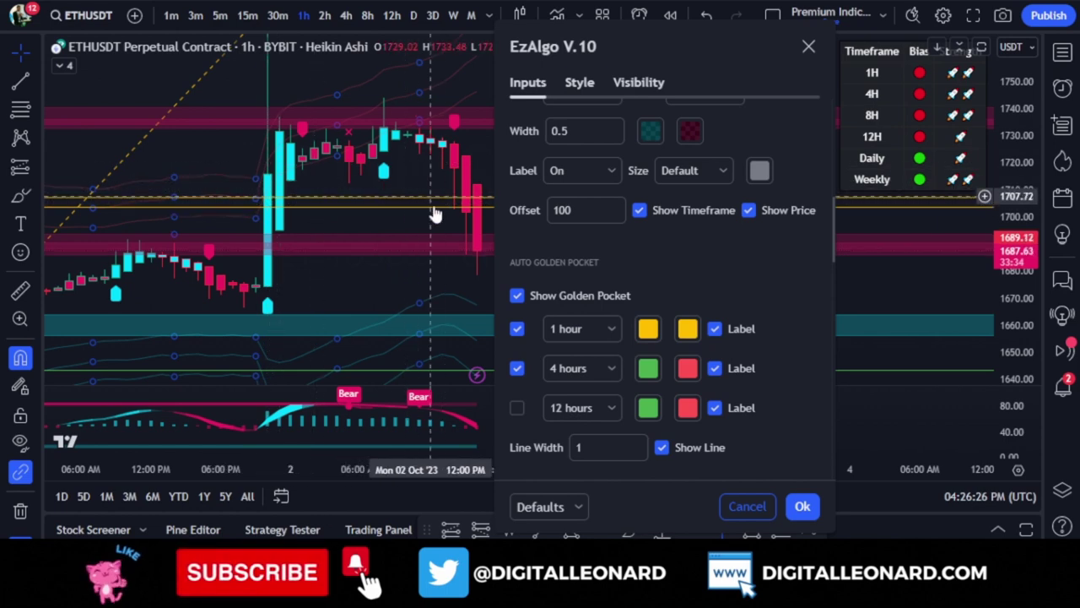
pyautogui.scroll(-2, 386, 241)
pyautogui.scroll(3, 253, 284)
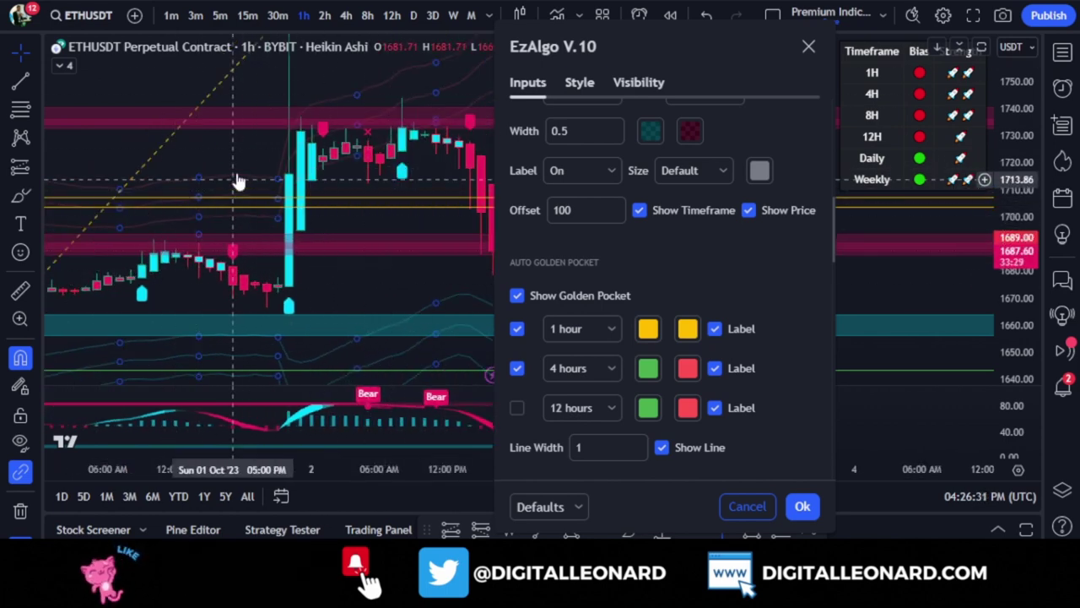
pyautogui.scroll(2, 445, 248)
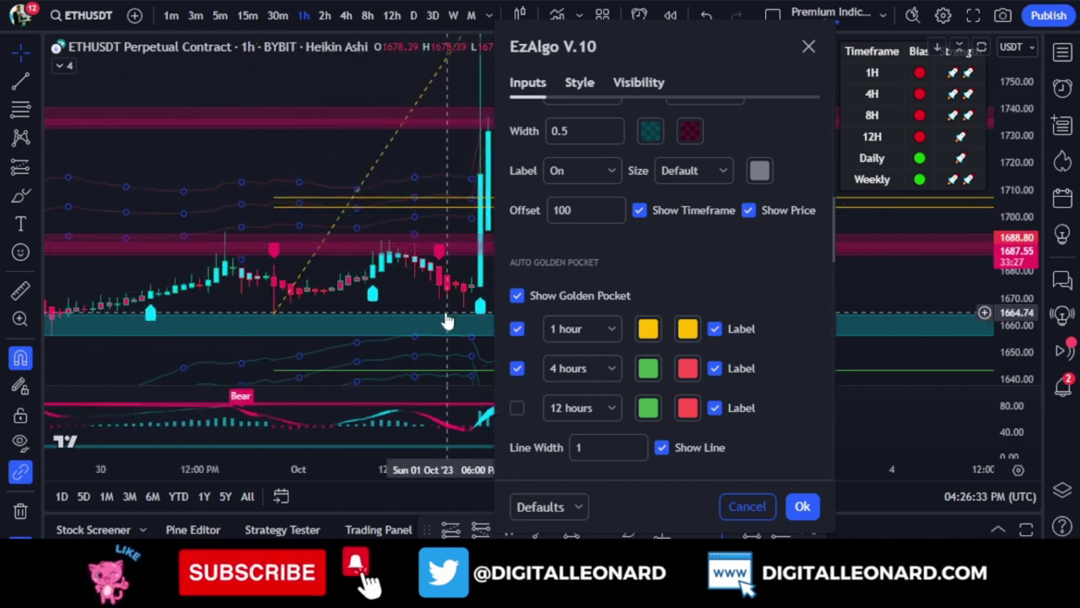
pyautogui.scroll(-2, 436, 309)
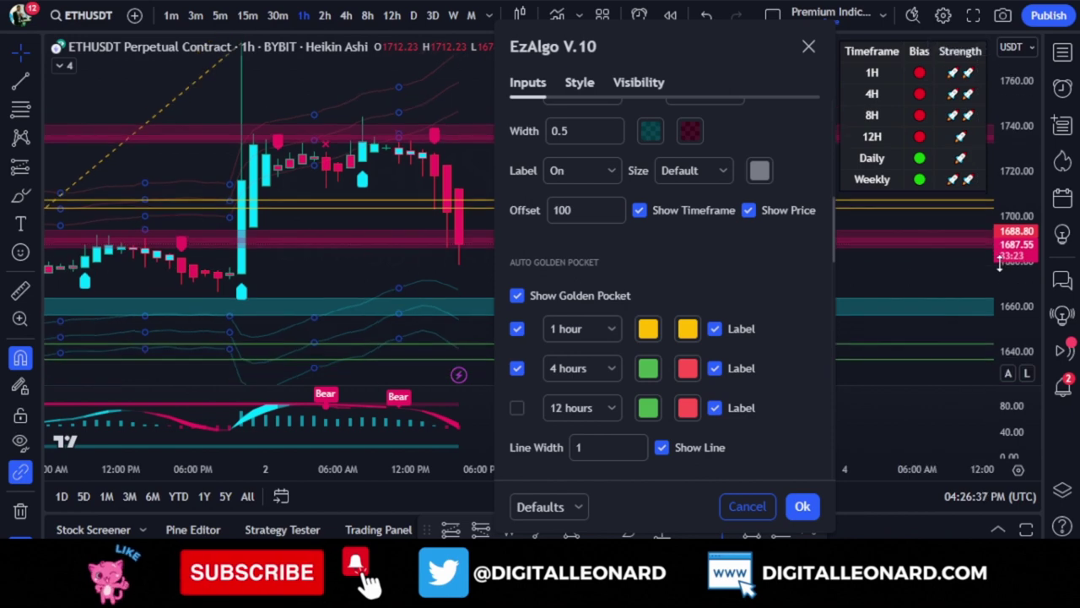
pyautogui.scroll(-5, 331, 347)
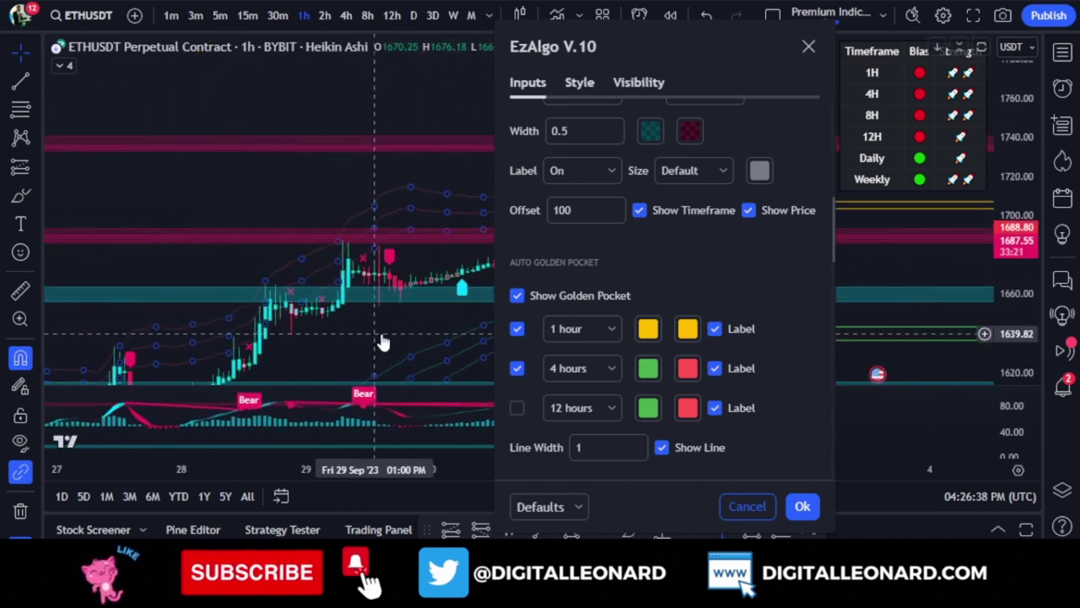
pyautogui.scroll(-2, 935, 332)
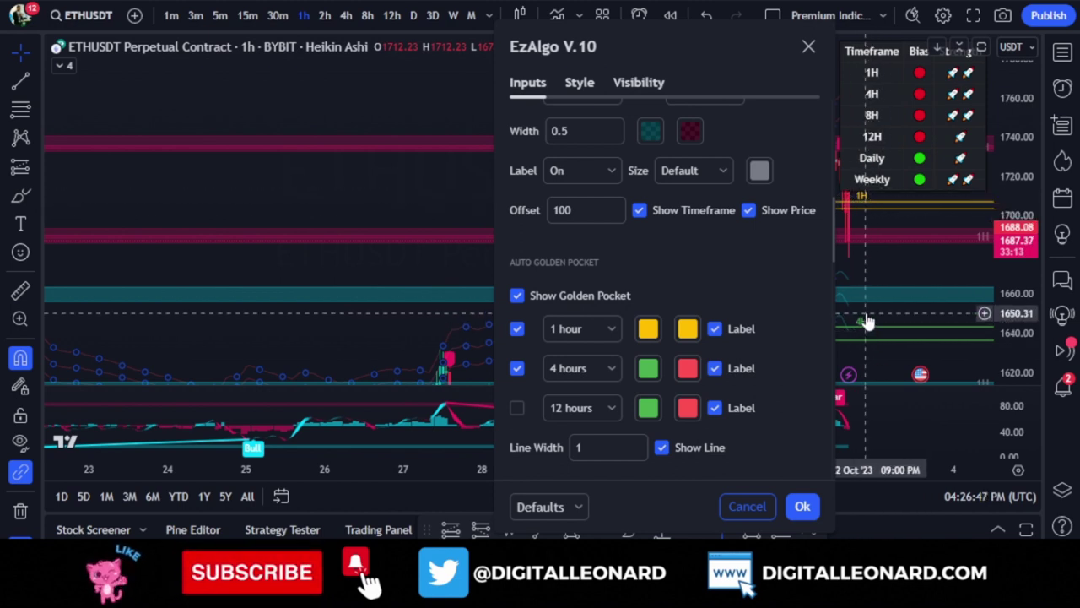
pyautogui.scroll(5, 855, 295)
pyautogui.scroll(1, 371, 308)
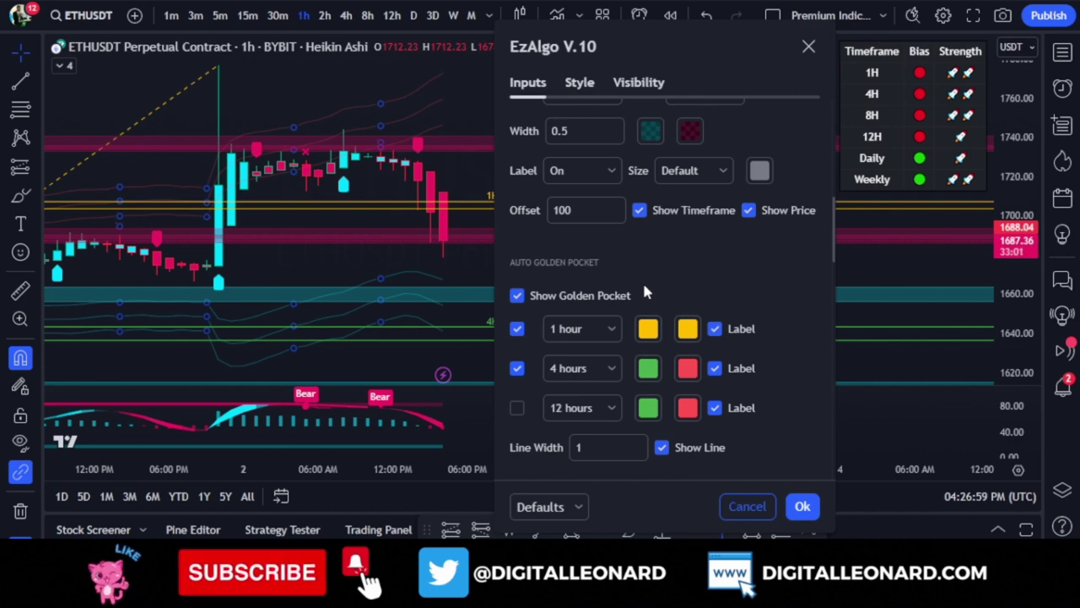
pyautogui.scroll(-2, 361, 253)
pyautogui.scroll(-2, 665, 256)
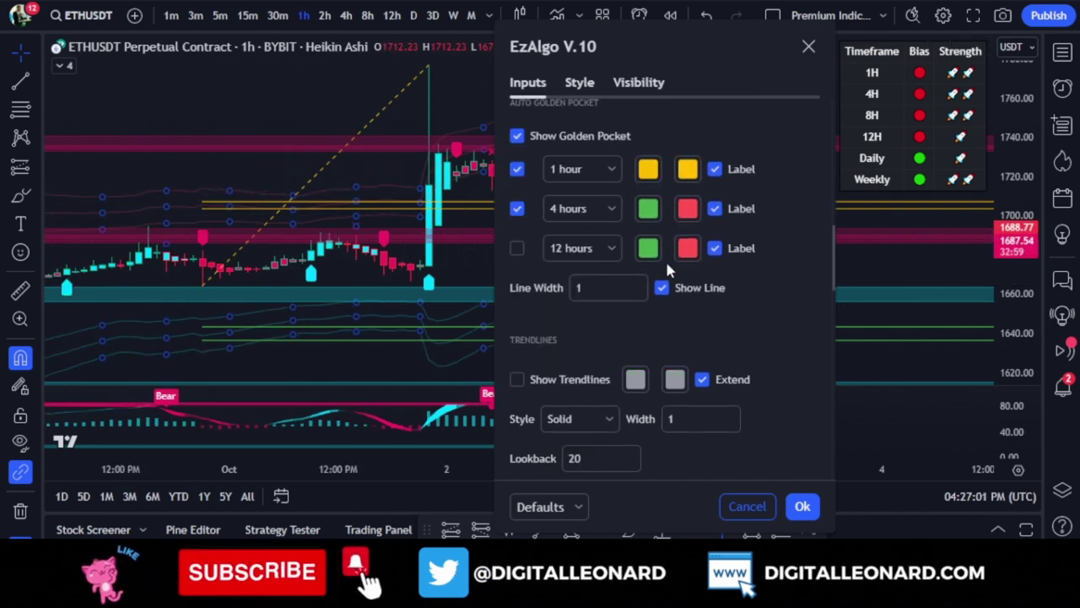
pyautogui.scroll(-2, 665, 259)
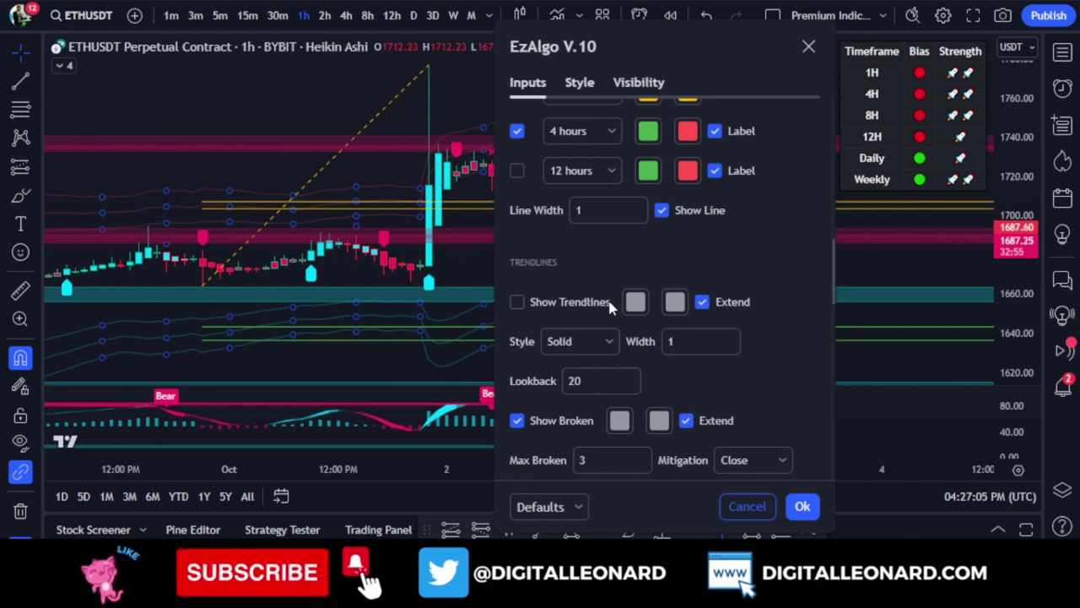
# Step: Enable Show Trendlines and apply the EzAlgo settings with Ok
pyautogui.click(518, 303)
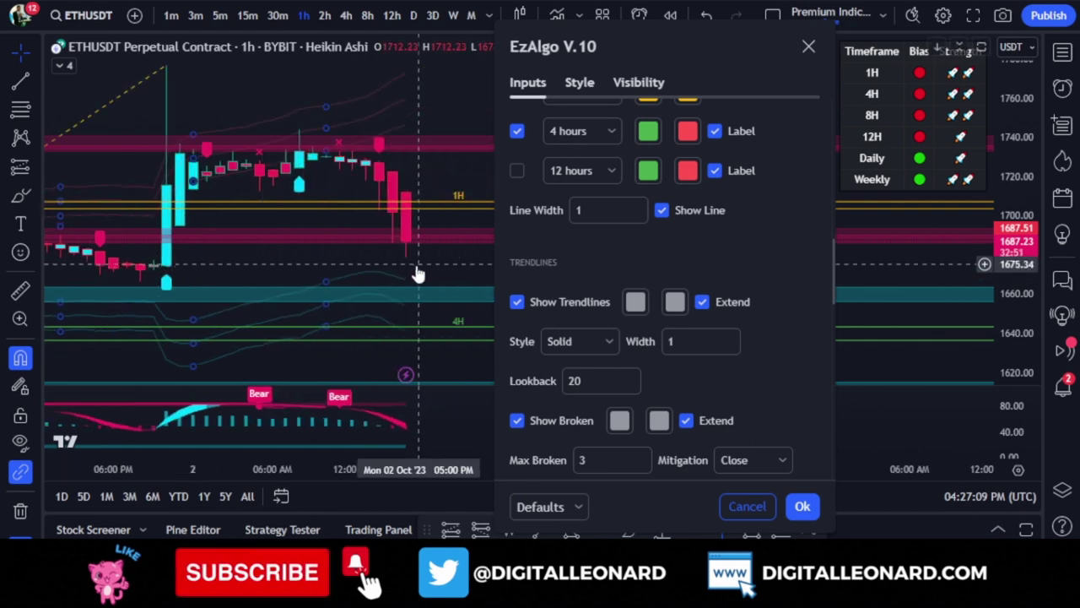
pyautogui.hscroll(-5, 416, 272)
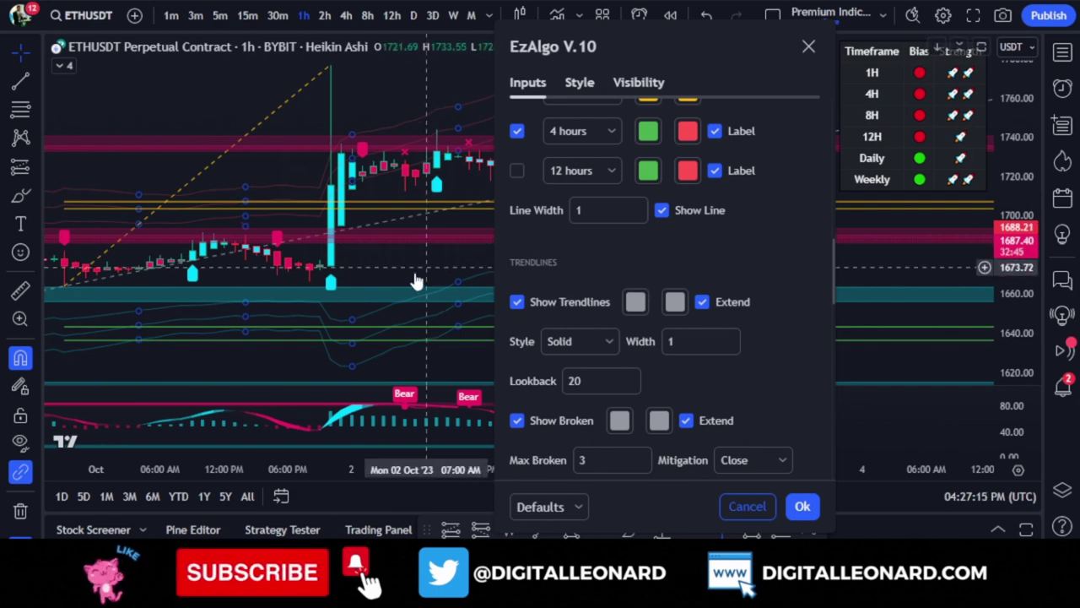
pyautogui.hscroll(3, 414, 282)
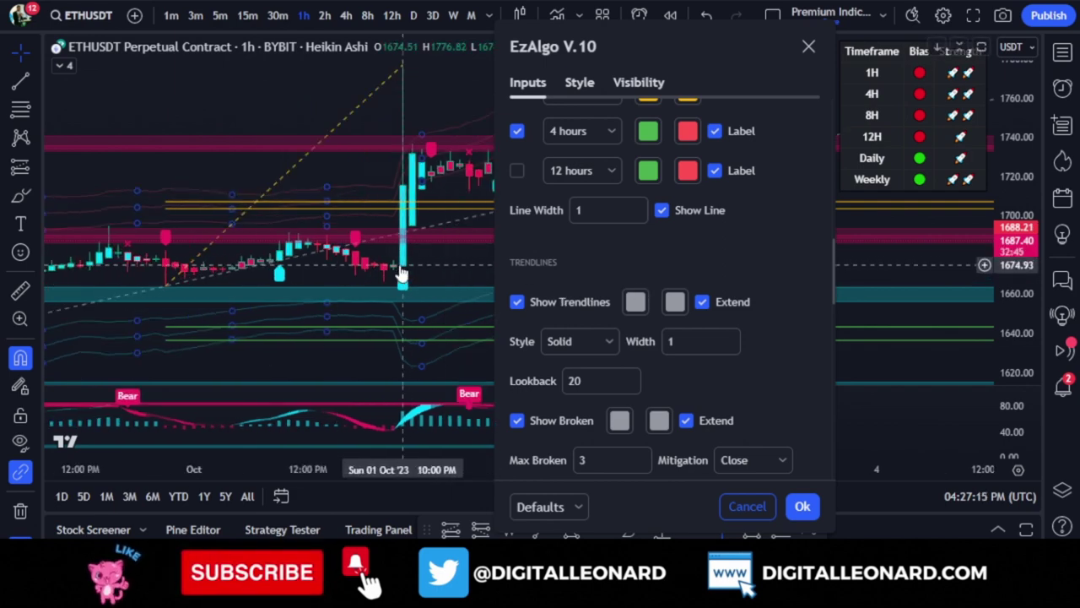
pyautogui.click(801, 506)
# Step: Zoom and pan the ETHUSDT chart to inspect the new dashed trendlines
pyautogui.scroll(-2, 620, 260)
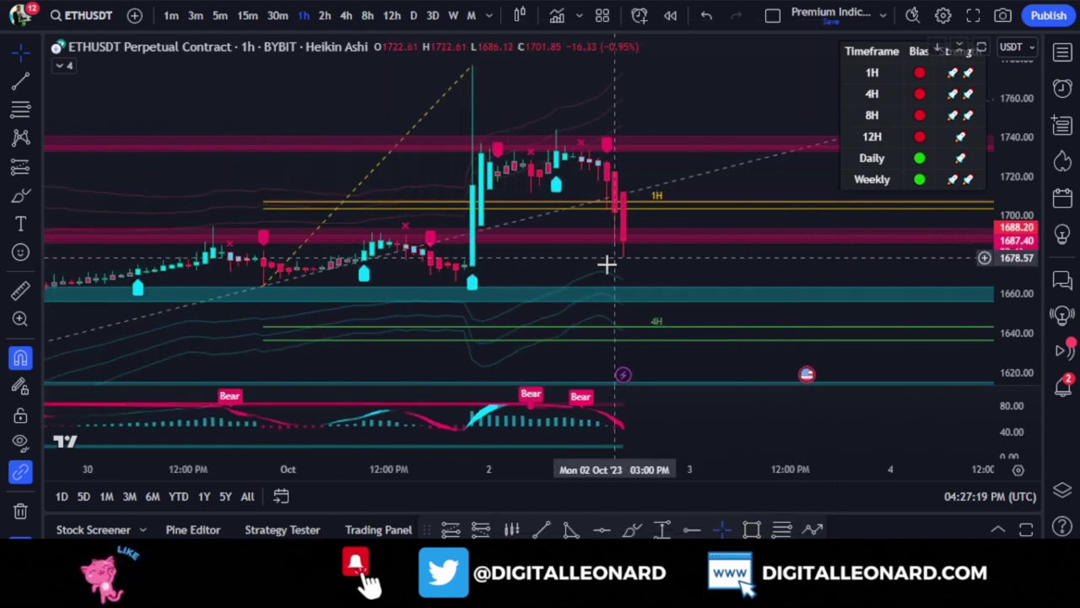
pyautogui.scroll(-3, 709, 152)
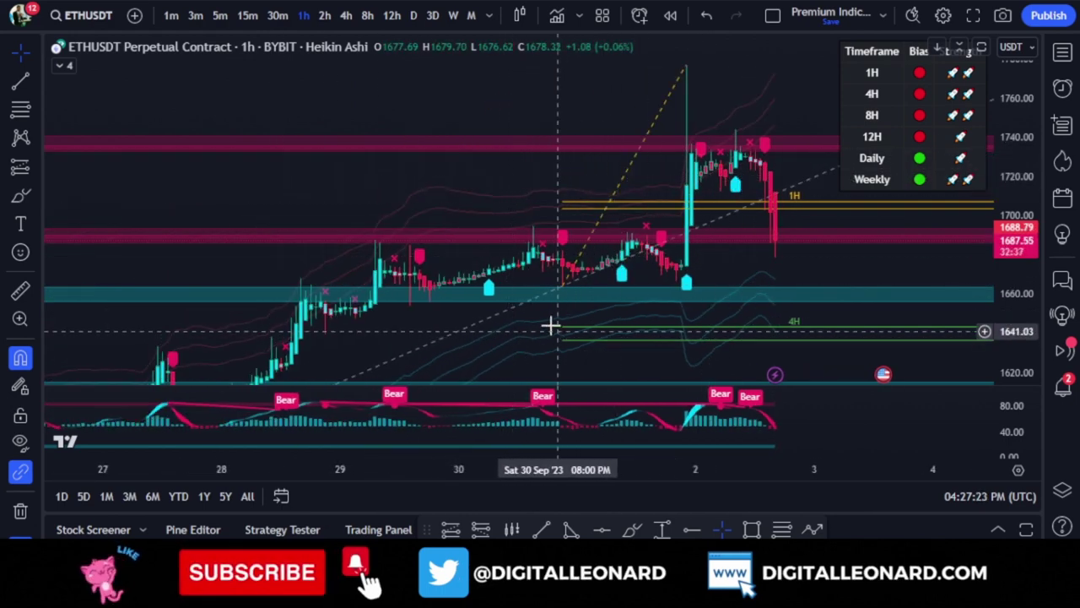
pyautogui.moveTo(549, 321); pyautogui.dragTo(475, 224)
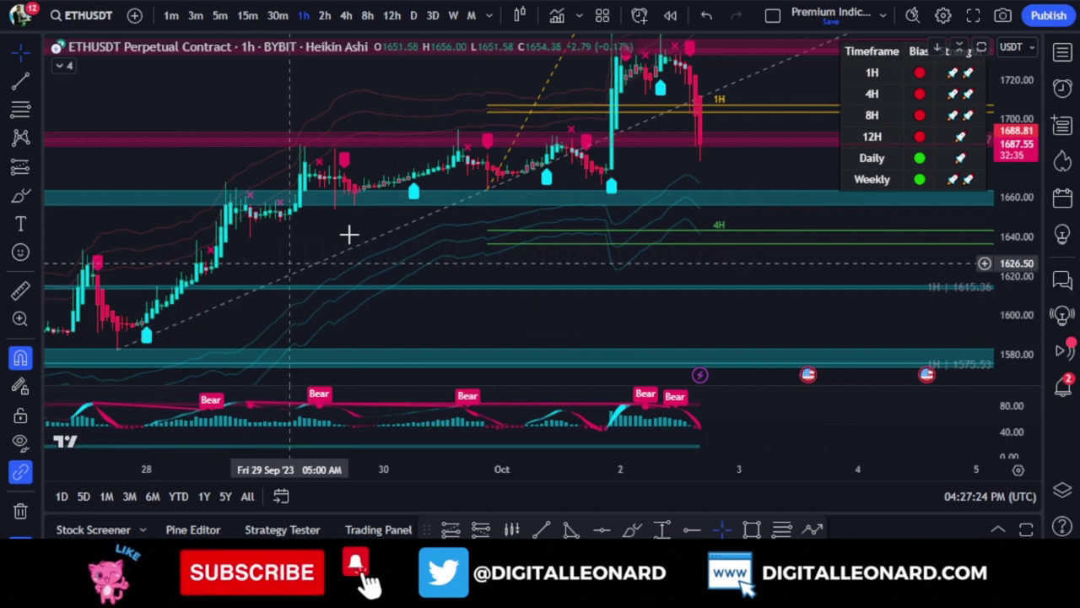
pyautogui.scroll(-2, 588, 158)
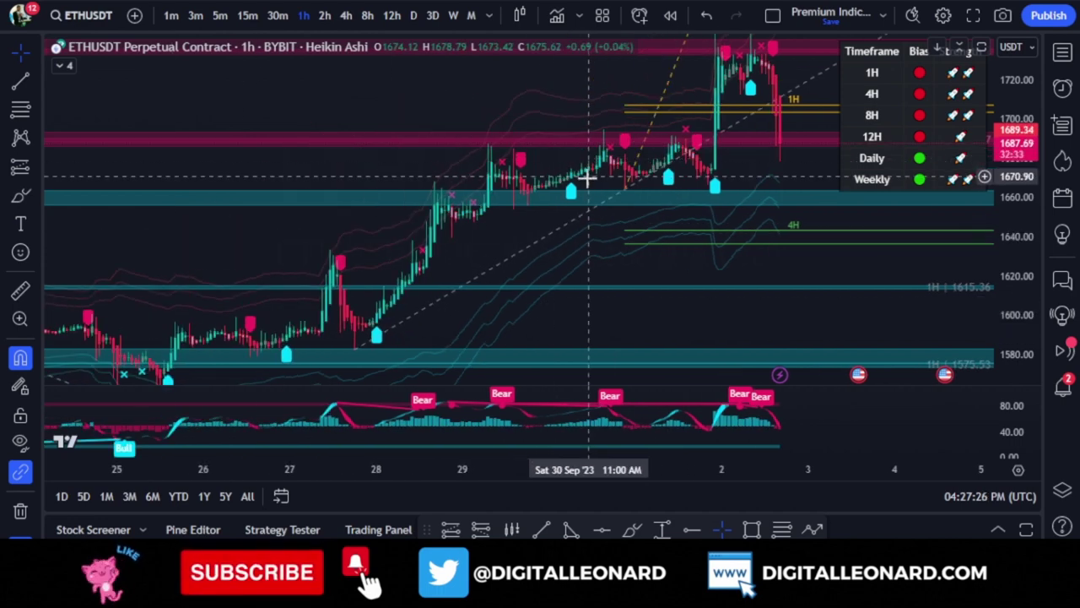
pyautogui.scroll(3, 603, 152)
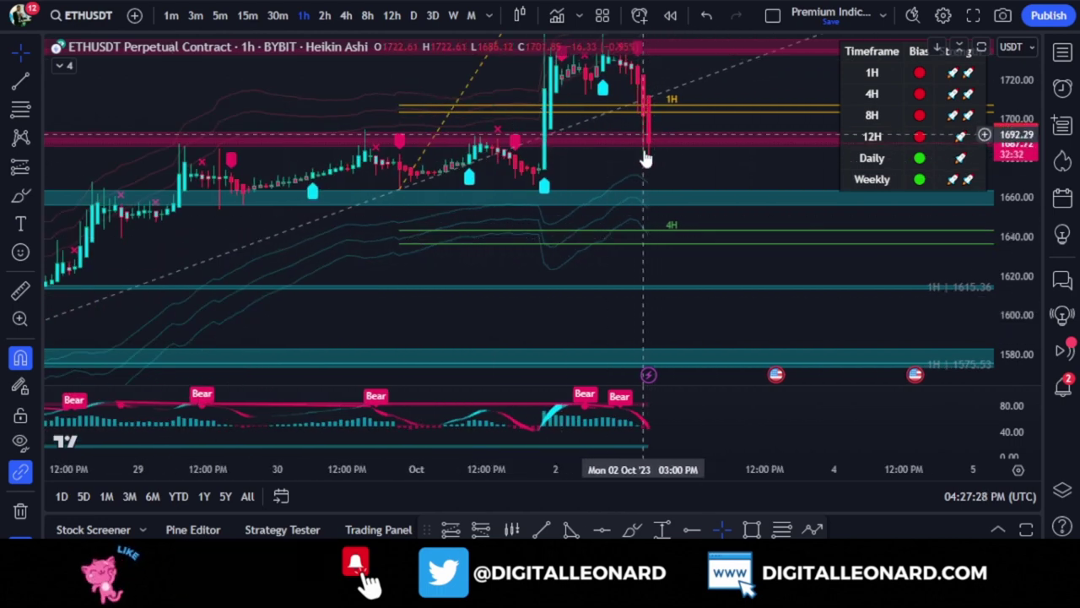
pyautogui.scroll(-2, 646, 152)
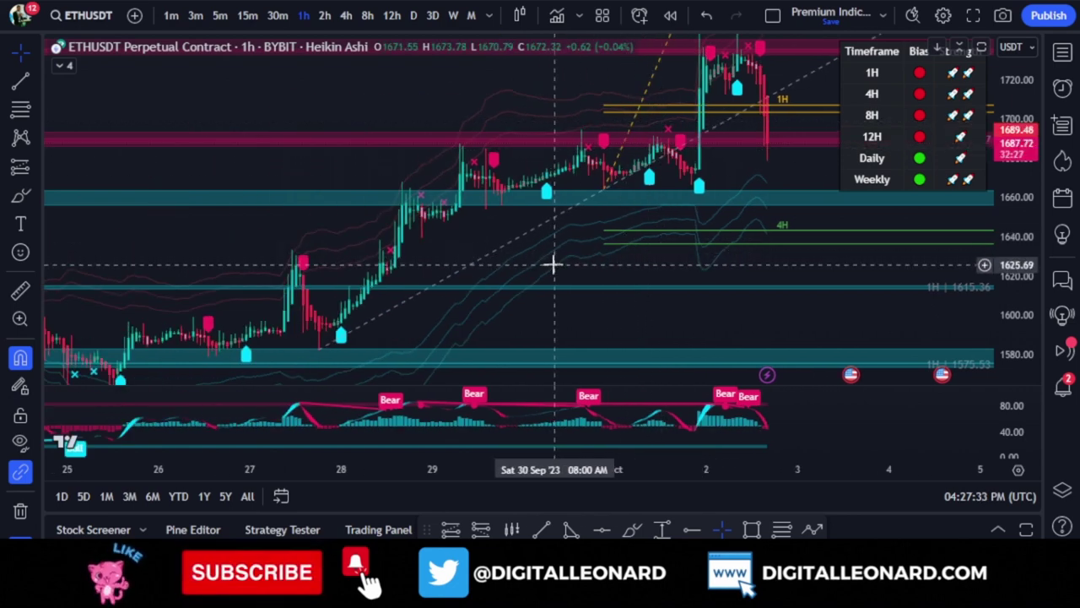
pyautogui.scroll(1, 550, 266)
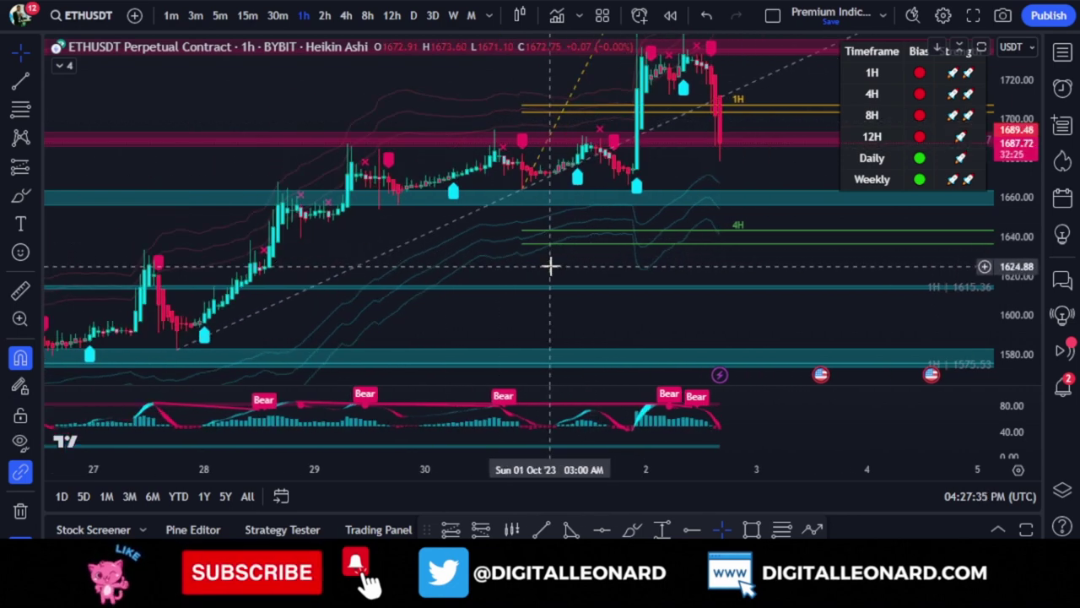
pyautogui.doubleClick(514, 345)
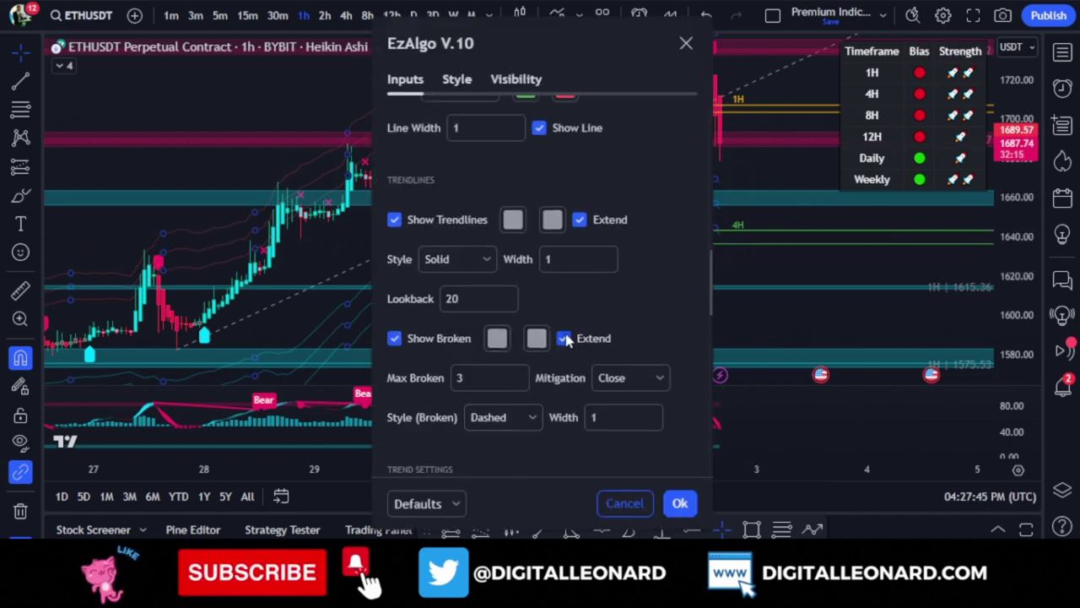
pyautogui.scroll(-4, 619, 306)
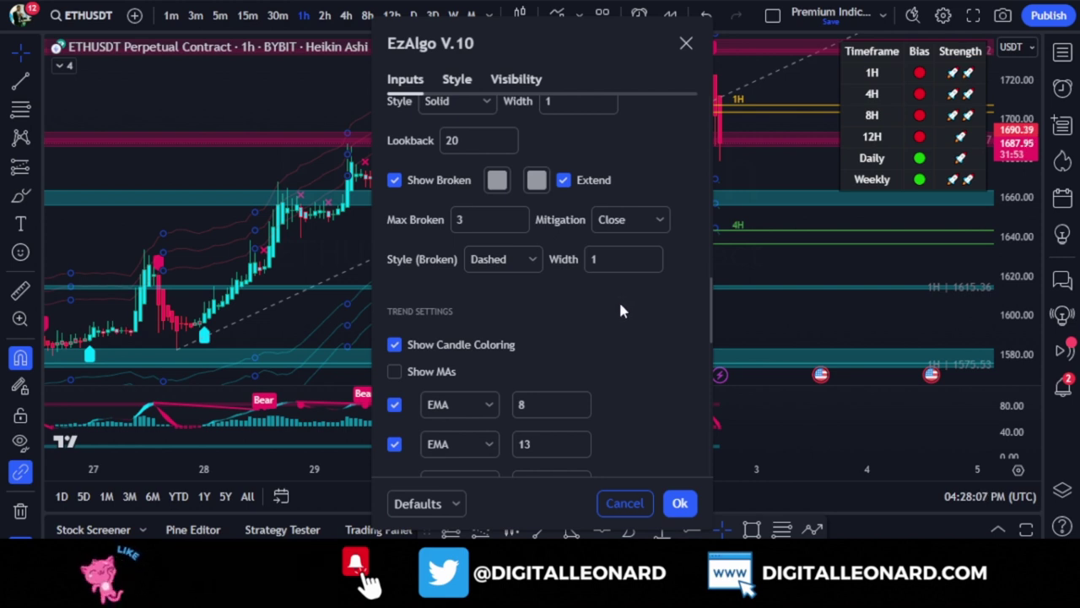
pyautogui.scroll(-5, 616, 302)
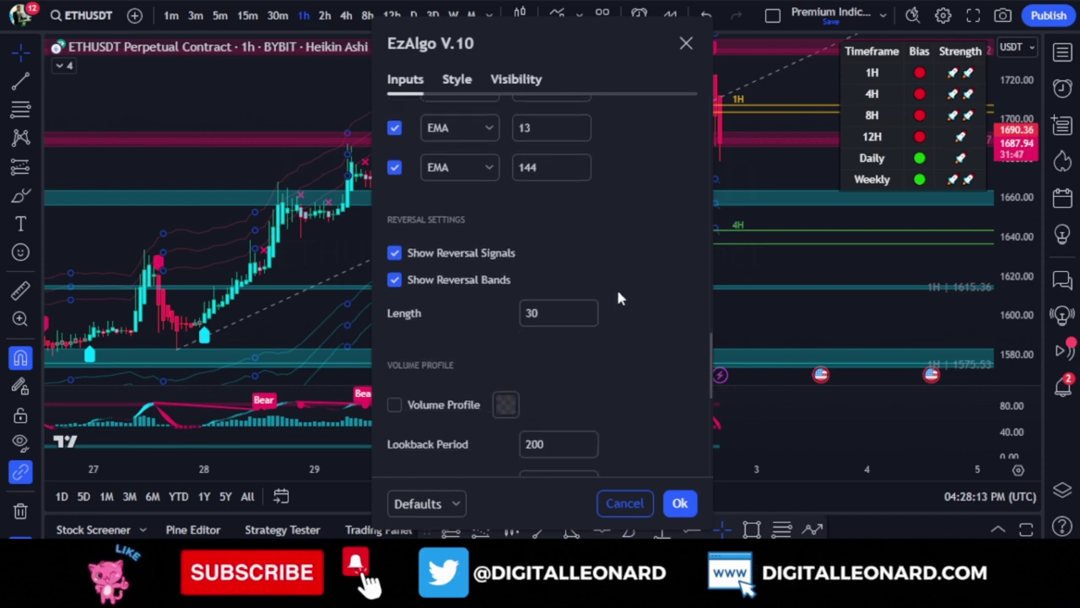
pyautogui.scroll(-2, 618, 297)
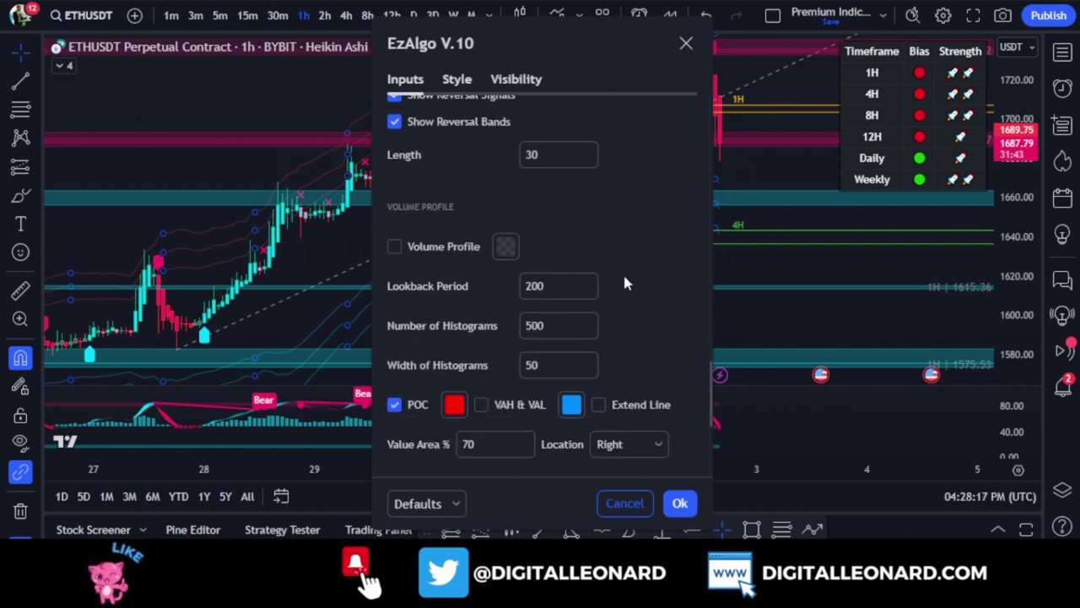
pyautogui.scroll(3, 622, 272)
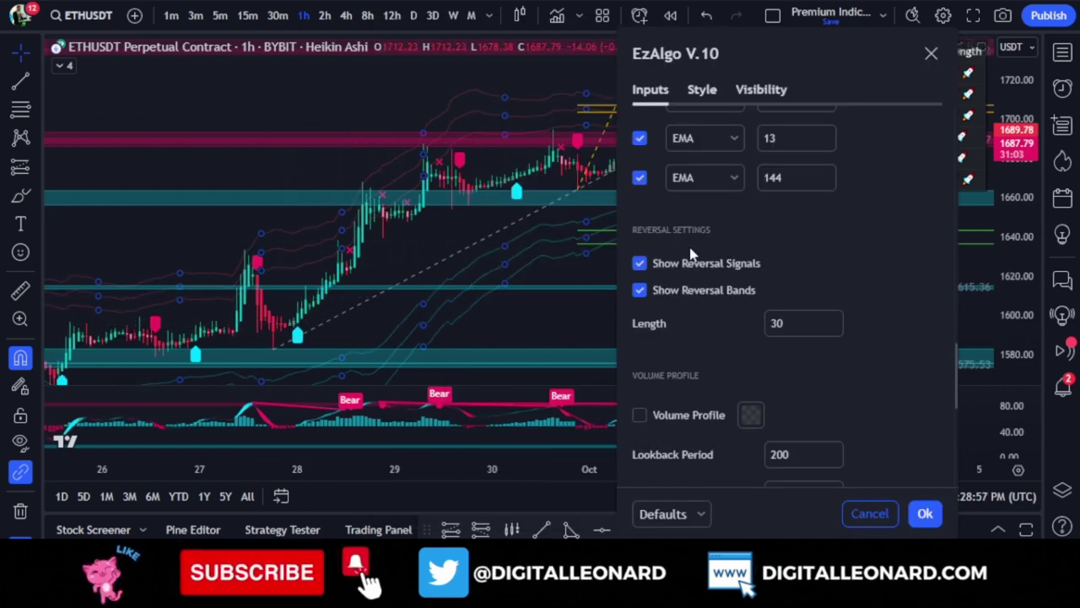
pyautogui.click(639, 264)
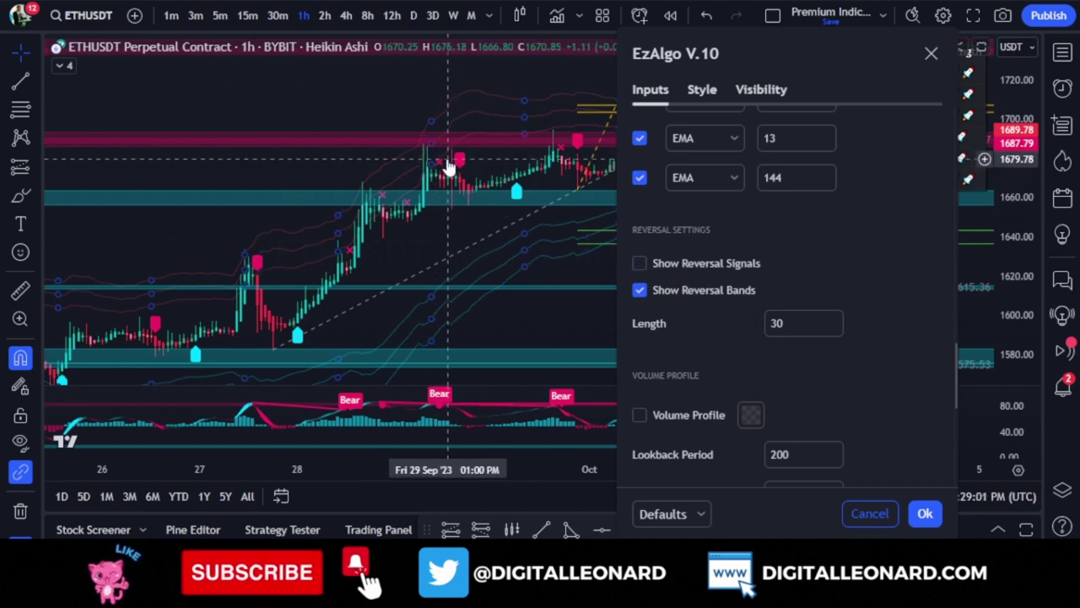
pyautogui.click(640, 263)
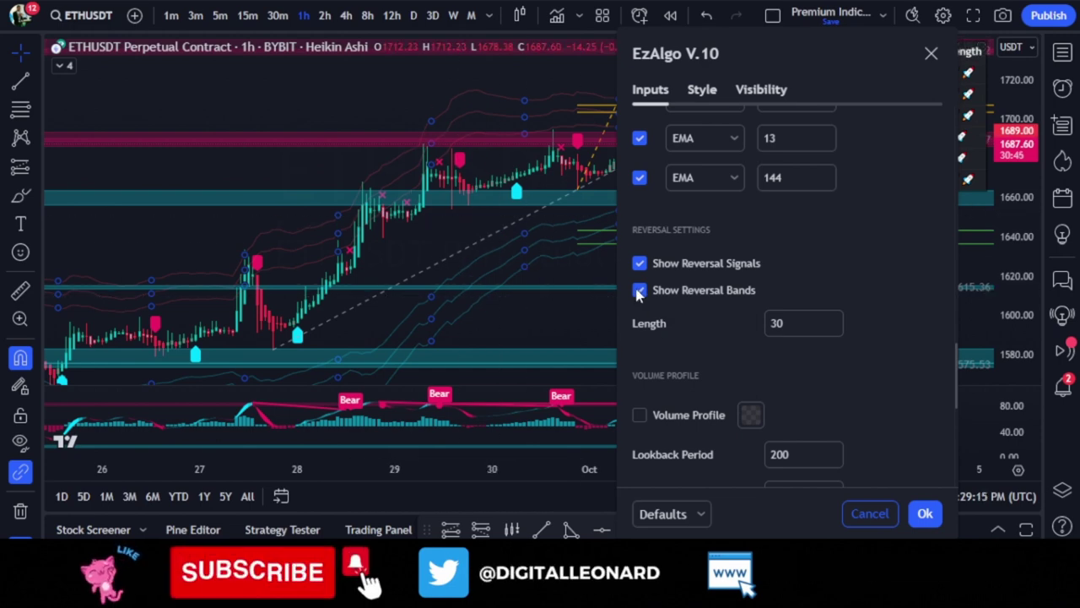
pyautogui.click(666, 297)
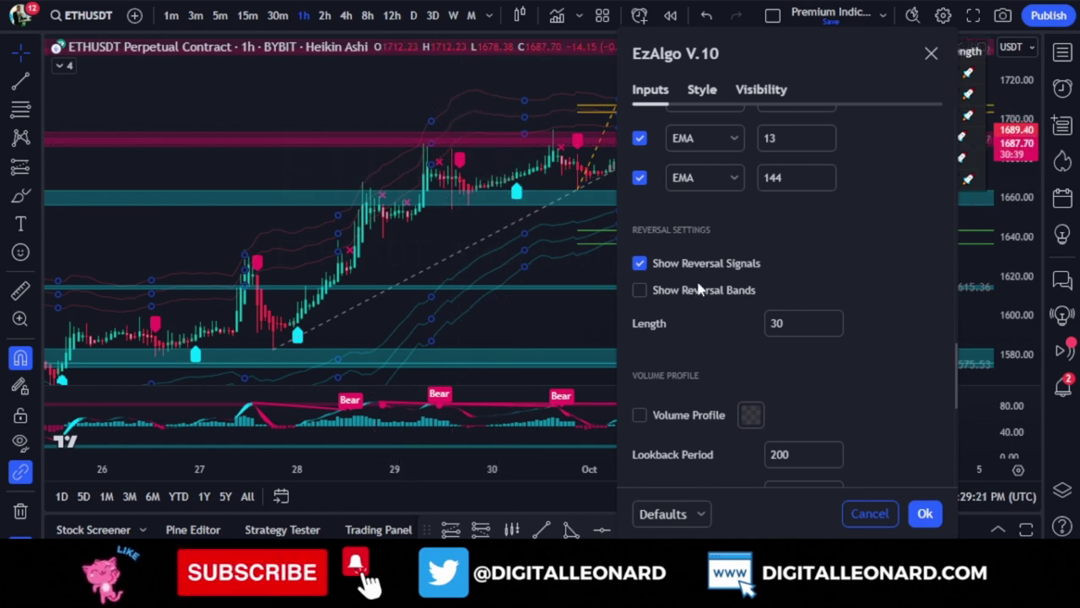
pyautogui.click(640, 291)
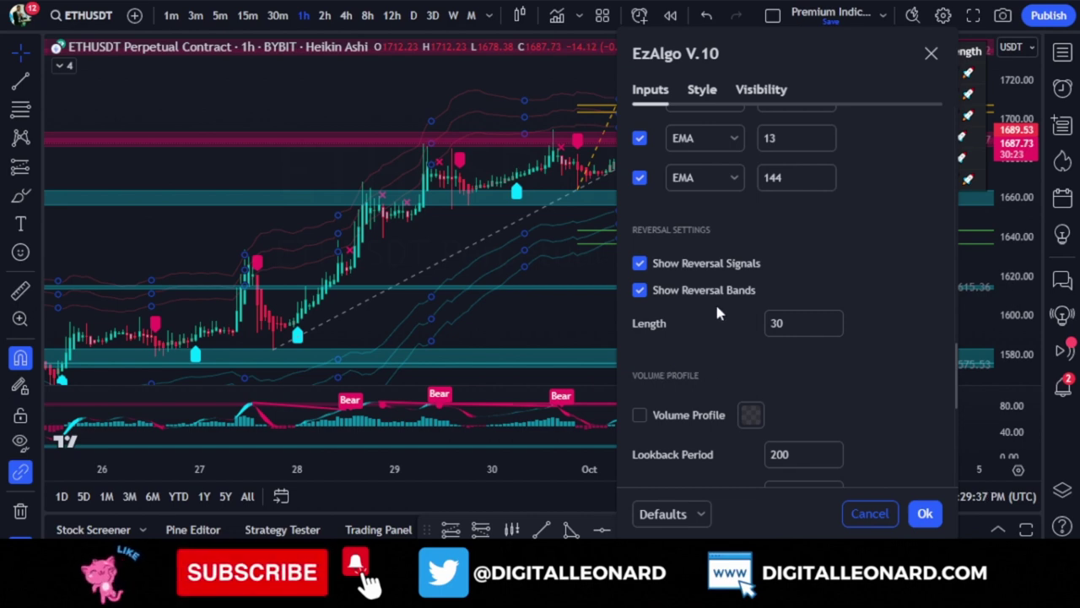
pyautogui.scroll(-1, 717, 313)
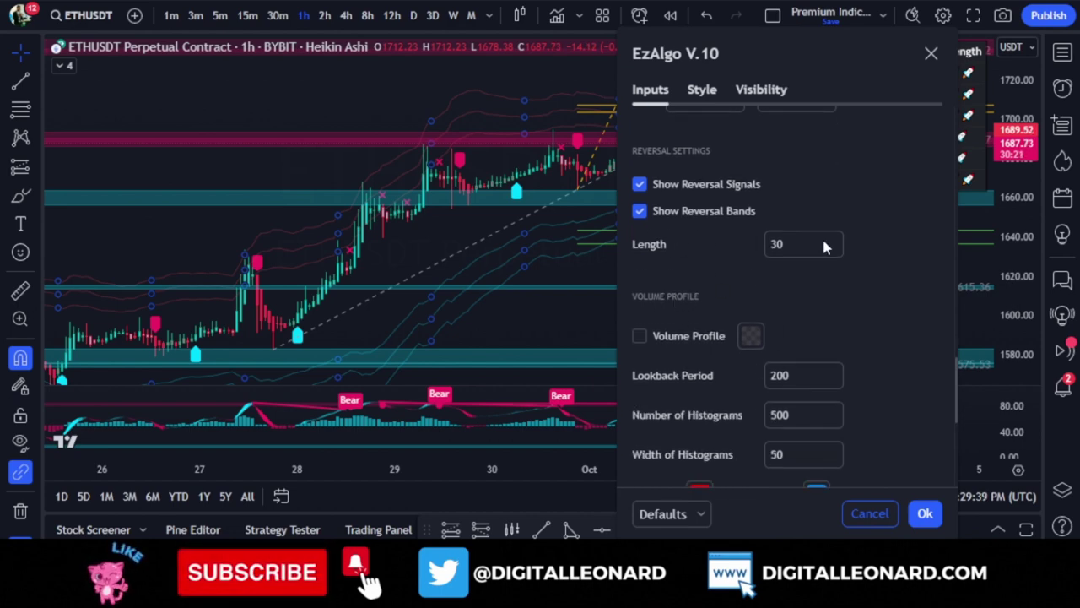
pyautogui.scroll(-1, 780, 331)
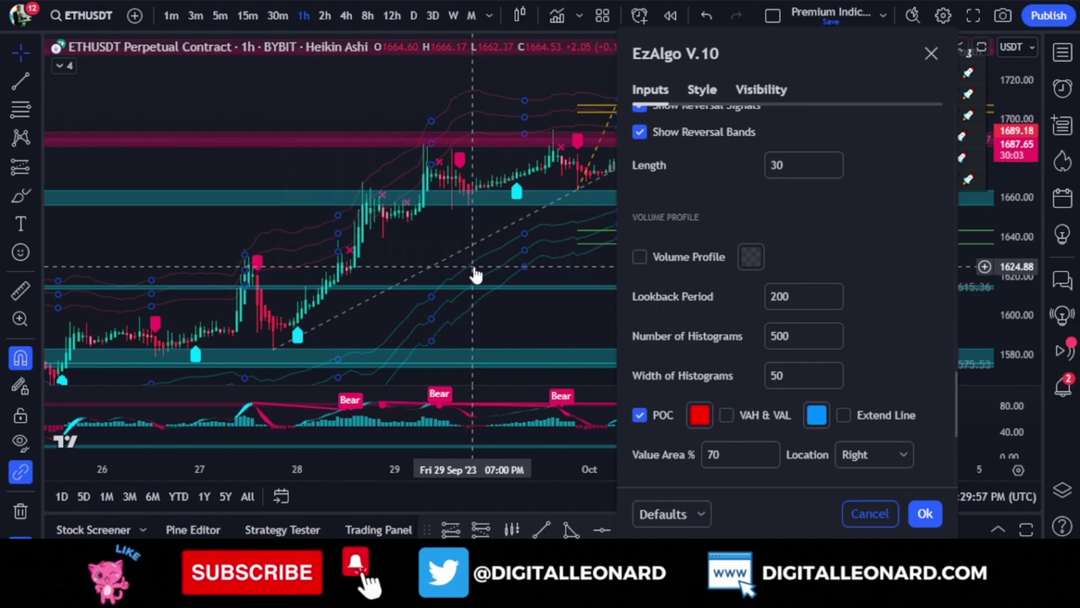
# Step: Enable EzAlgo's Volume Profile and move the settings dialog left to reveal its histogram
pyautogui.scroll(-1, 821, 249)
pyautogui.scroll(-1, 819, 245)
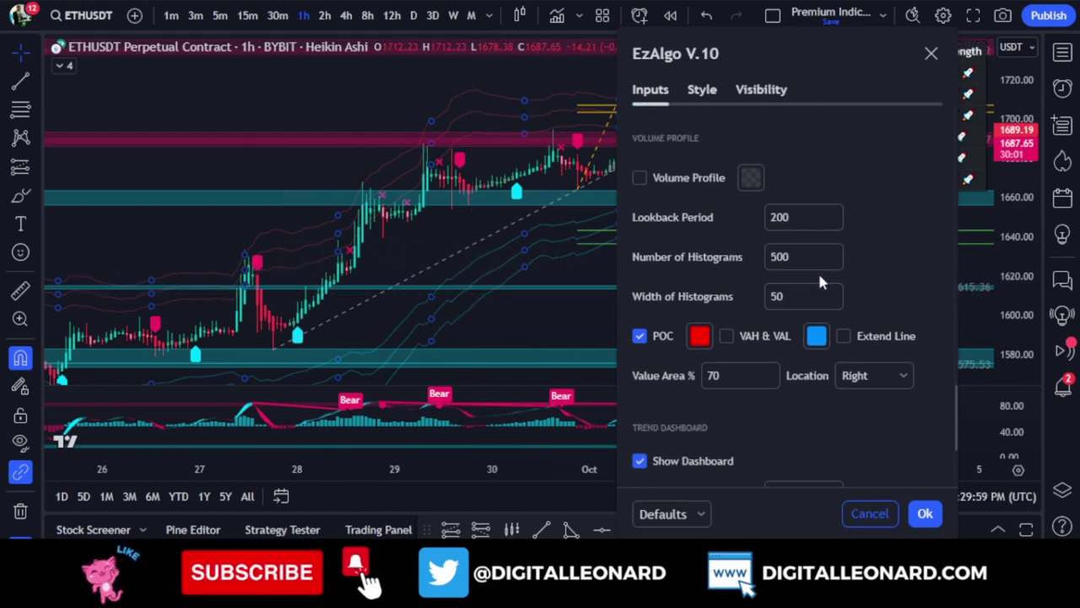
pyautogui.scroll(2, 497, 260)
pyautogui.scroll(-1, 916, 165)
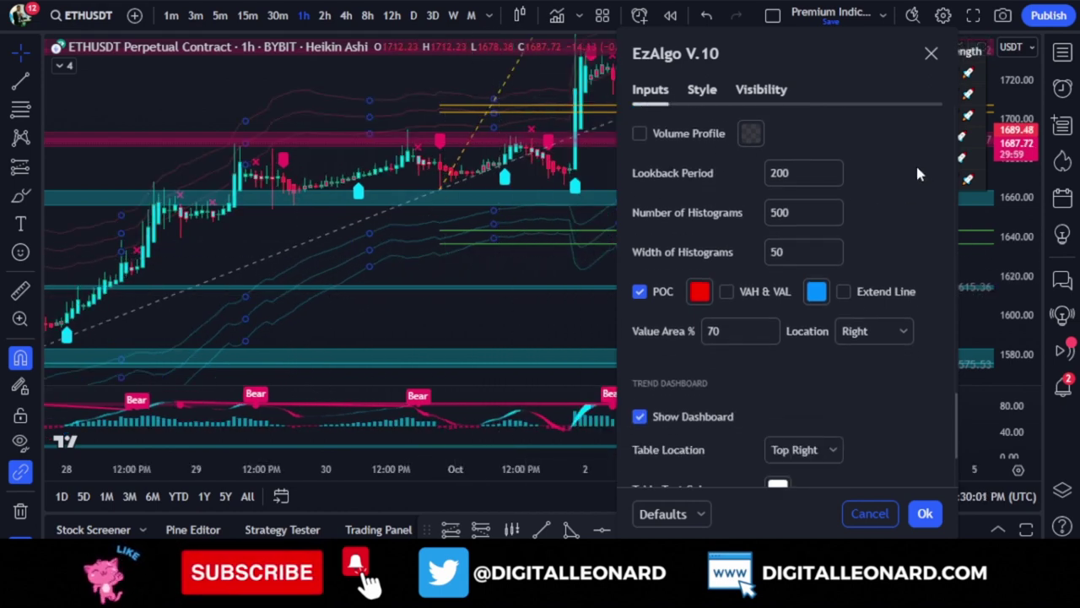
pyautogui.scroll(3, 840, 204)
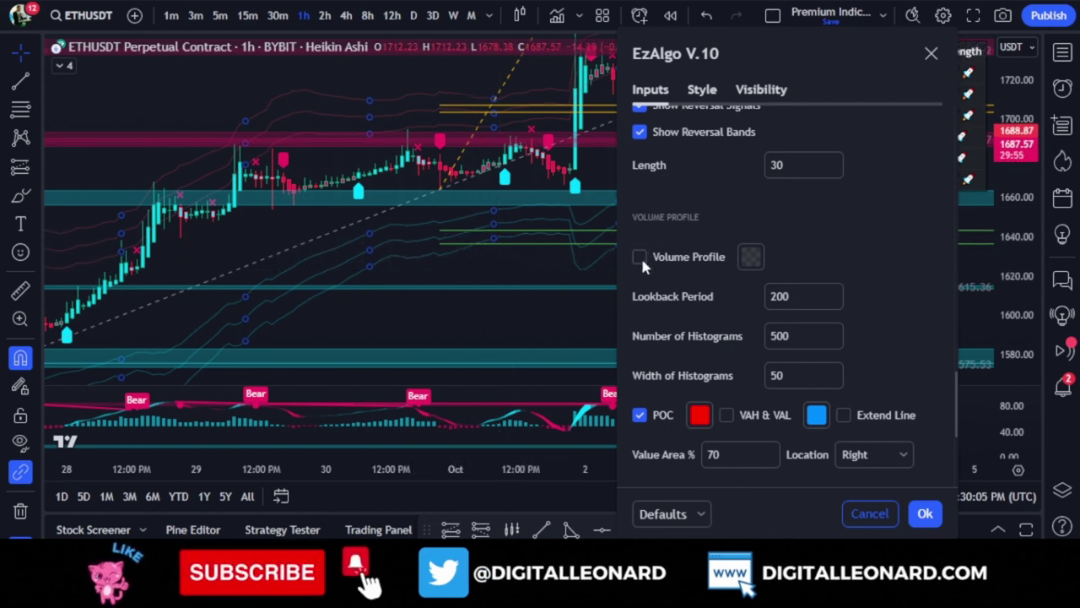
pyautogui.click(639, 257)
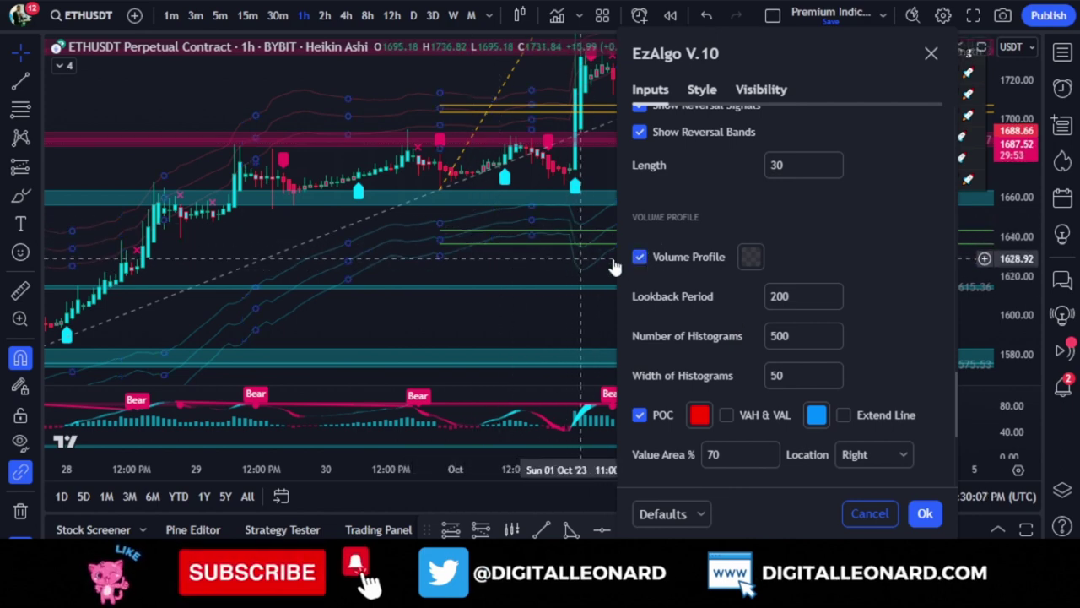
pyautogui.moveTo(792, 56); pyautogui.dragTo(394, 52)
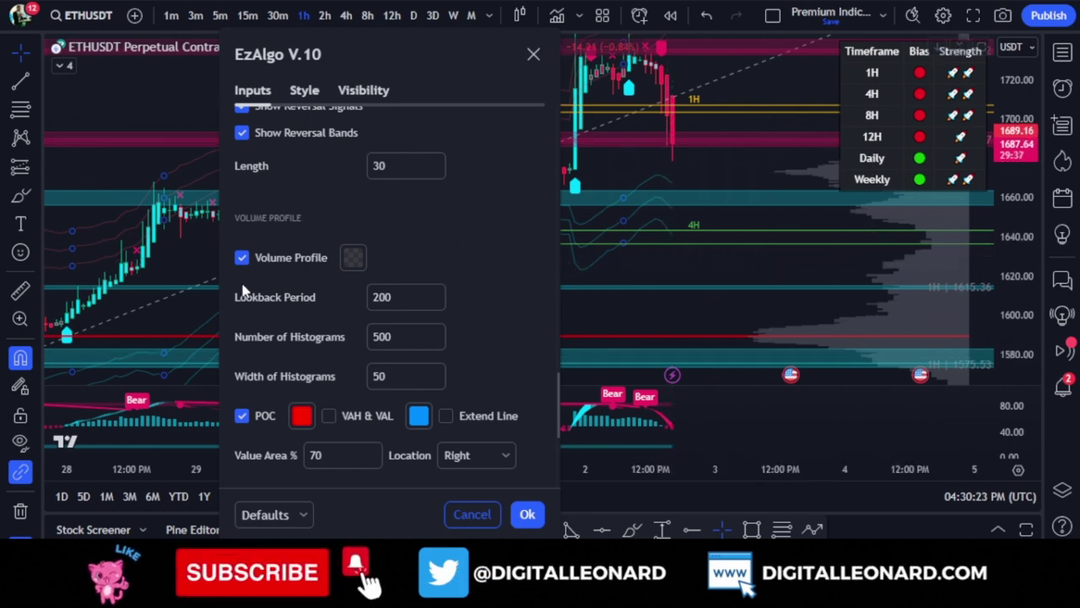
# Step: Scroll to the Trend Dashboard section and enable Show Dashboard
pyautogui.scroll(-3, 489, 253)
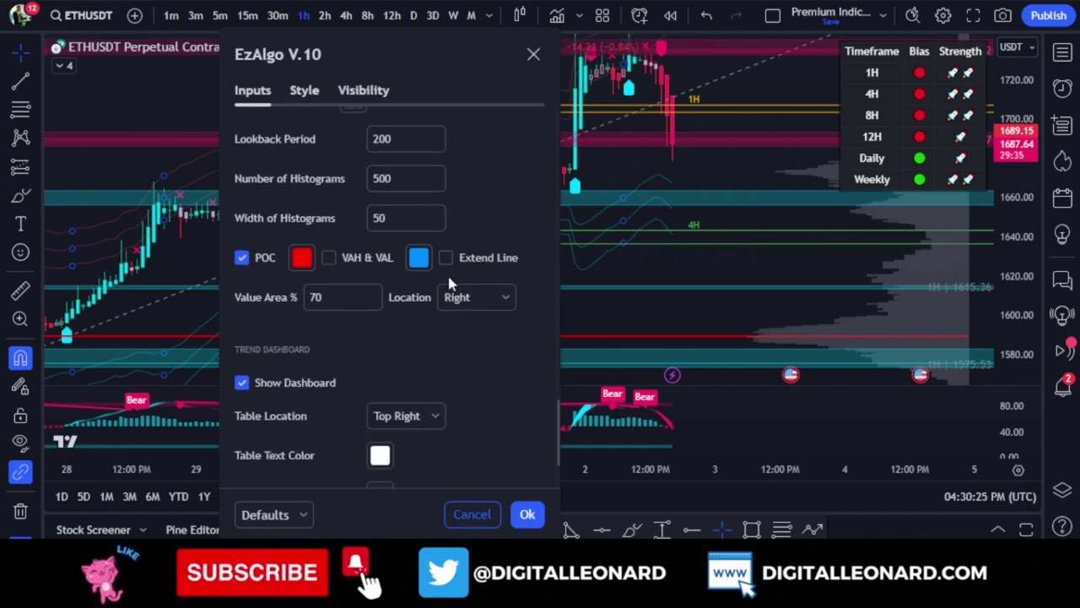
pyautogui.scroll(-2, 314, 330)
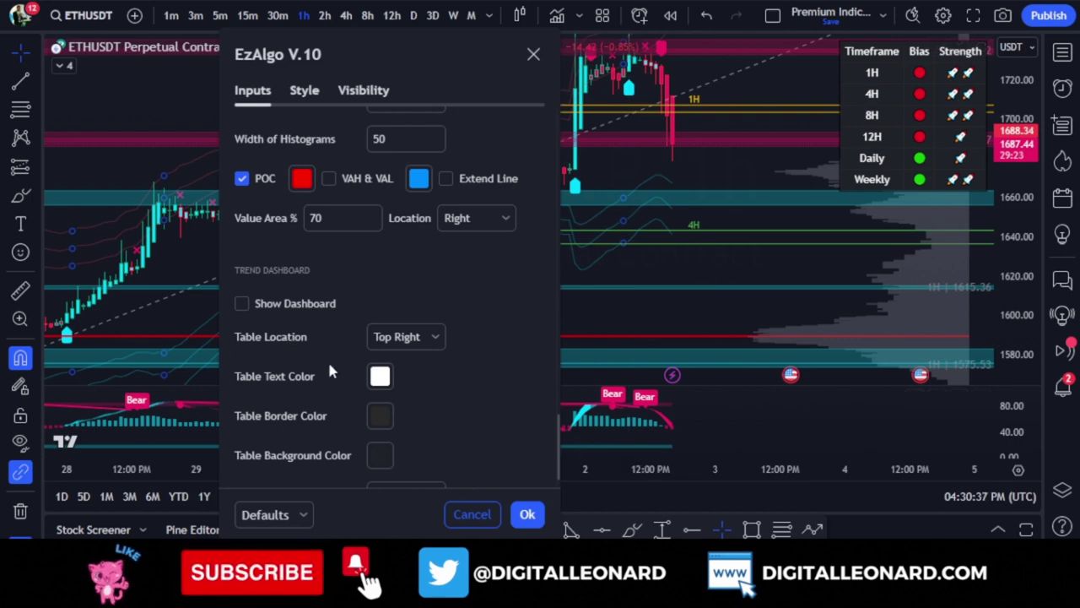
pyautogui.click(245, 304)
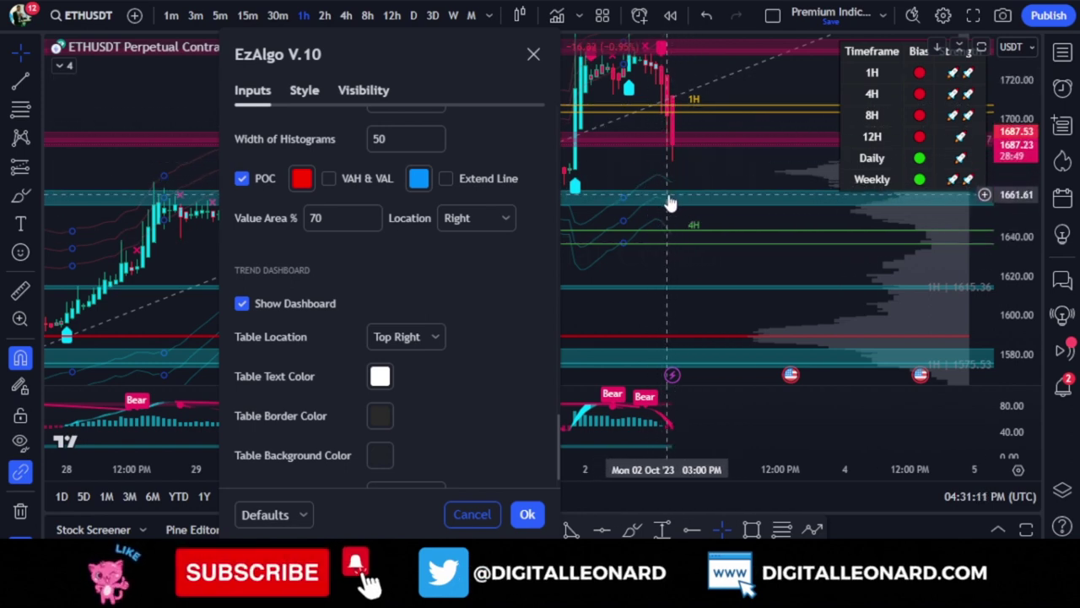
pyautogui.scroll(-6, 659, 205)
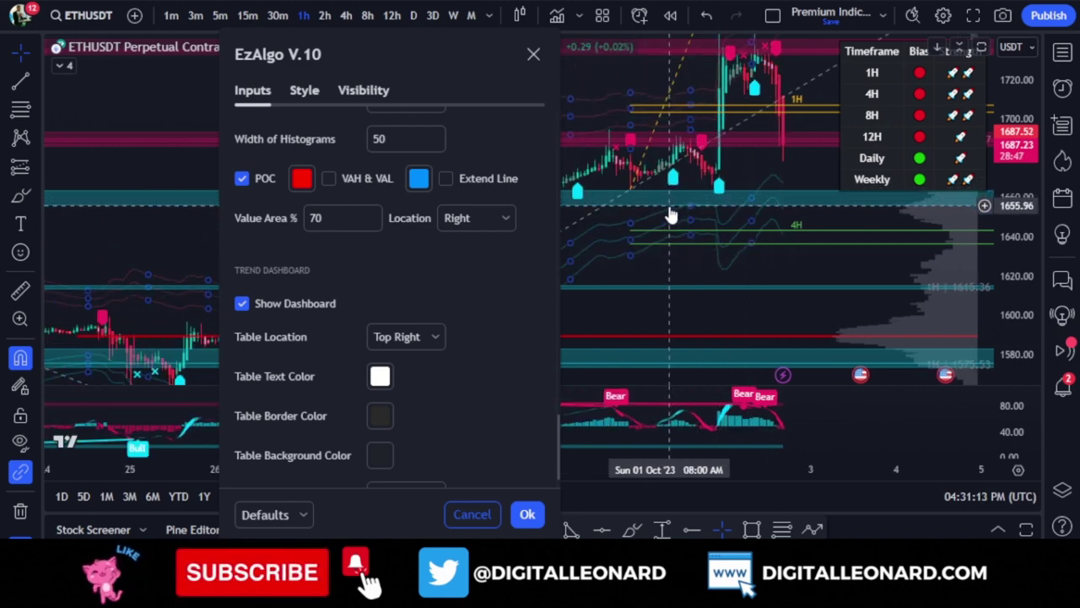
pyautogui.scroll(-6, 743, 213)
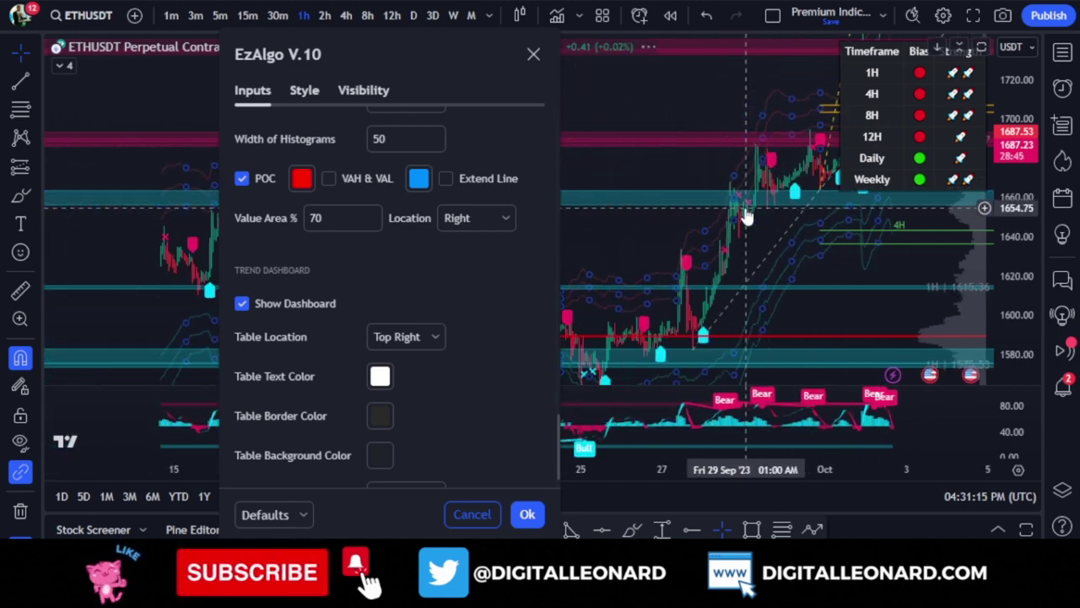
pyautogui.scroll(8, 741, 211)
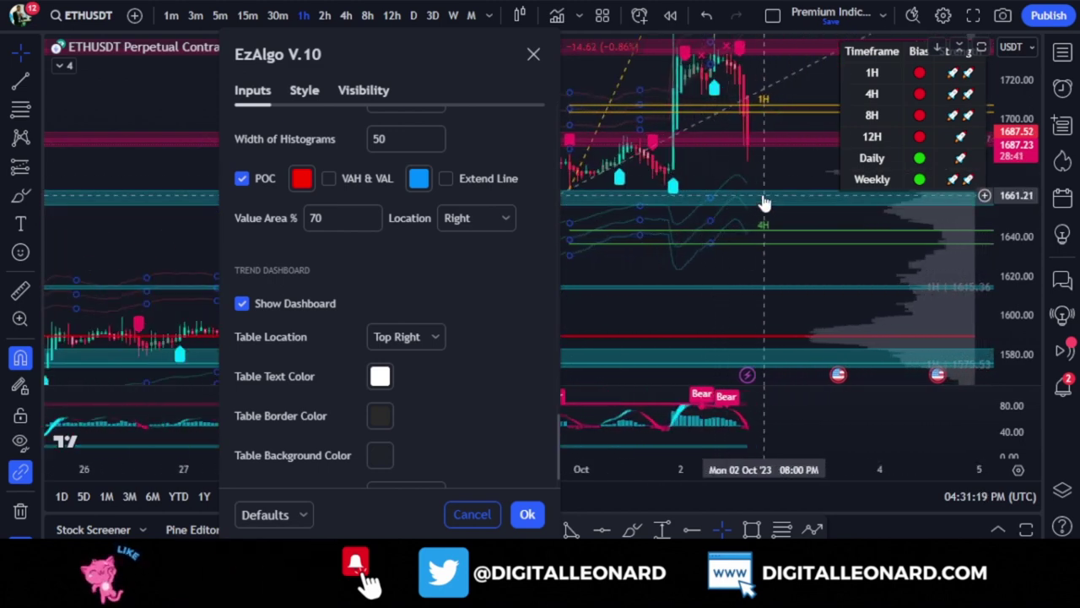
pyautogui.scroll(5, 745, 216)
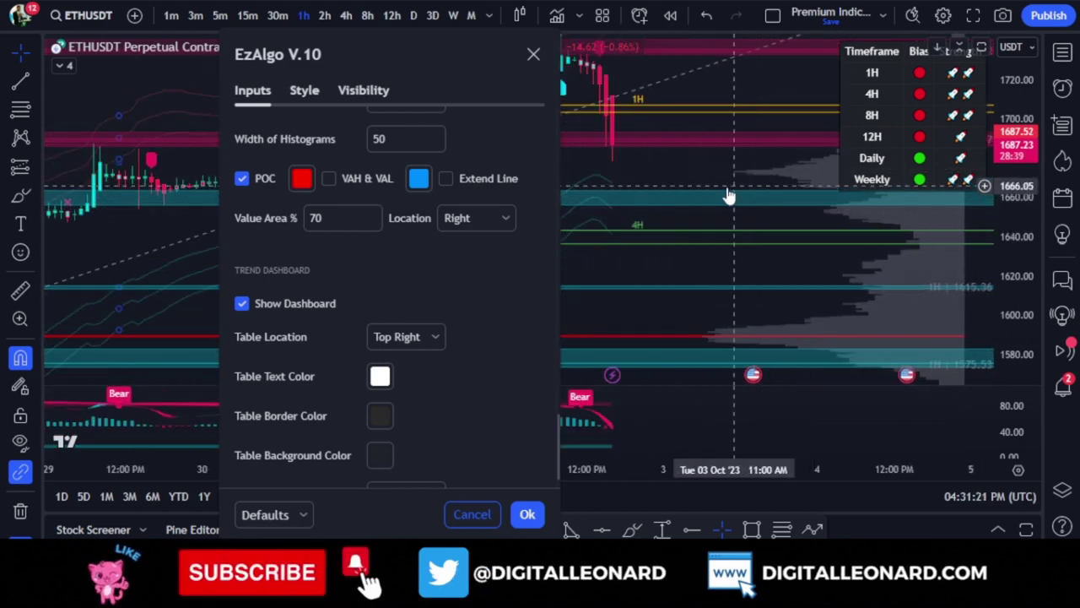
pyautogui.scroll(-5, 730, 196)
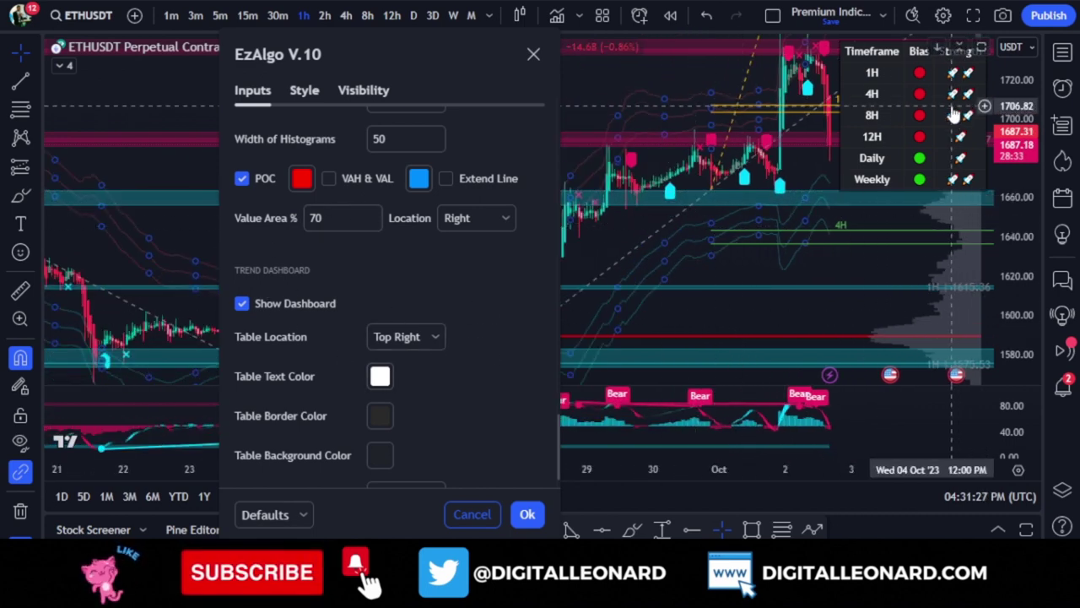
pyautogui.scroll(-1, 291, 269)
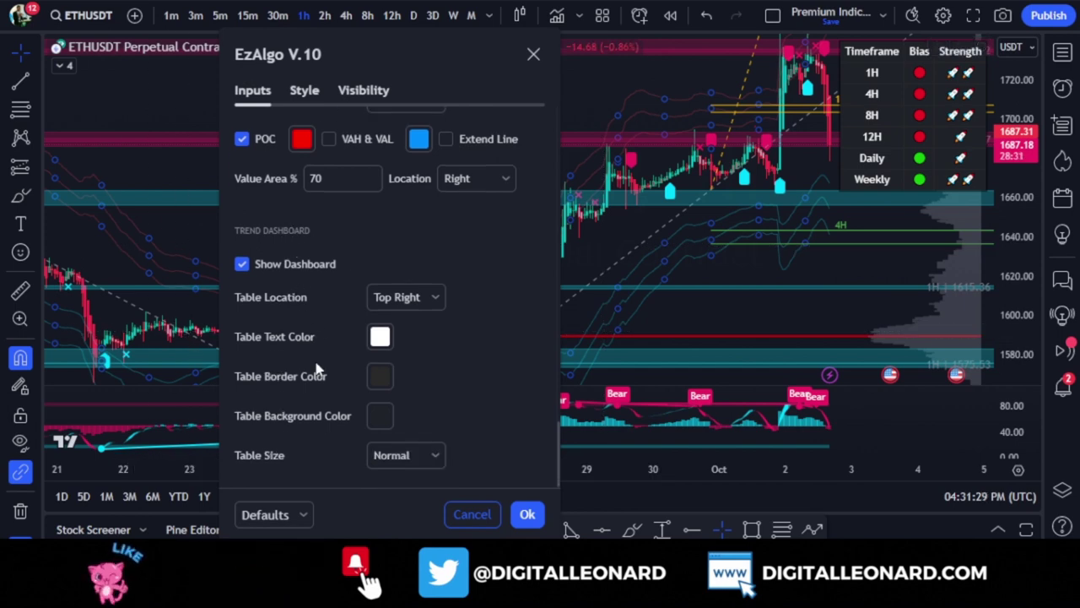
pyautogui.scroll(6, 318, 368)
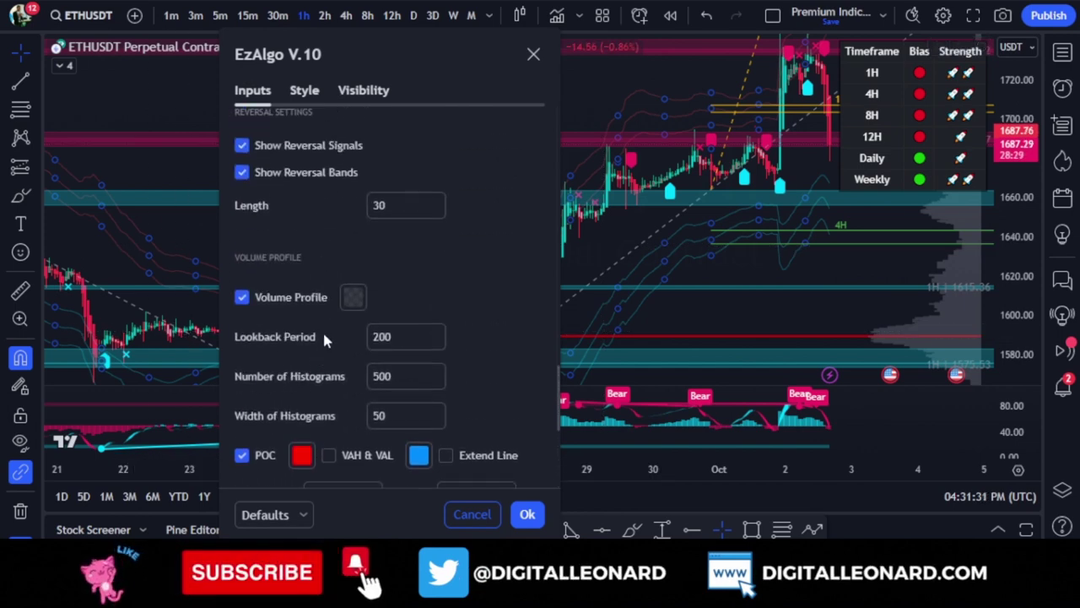
pyautogui.scroll(6, 346, 319)
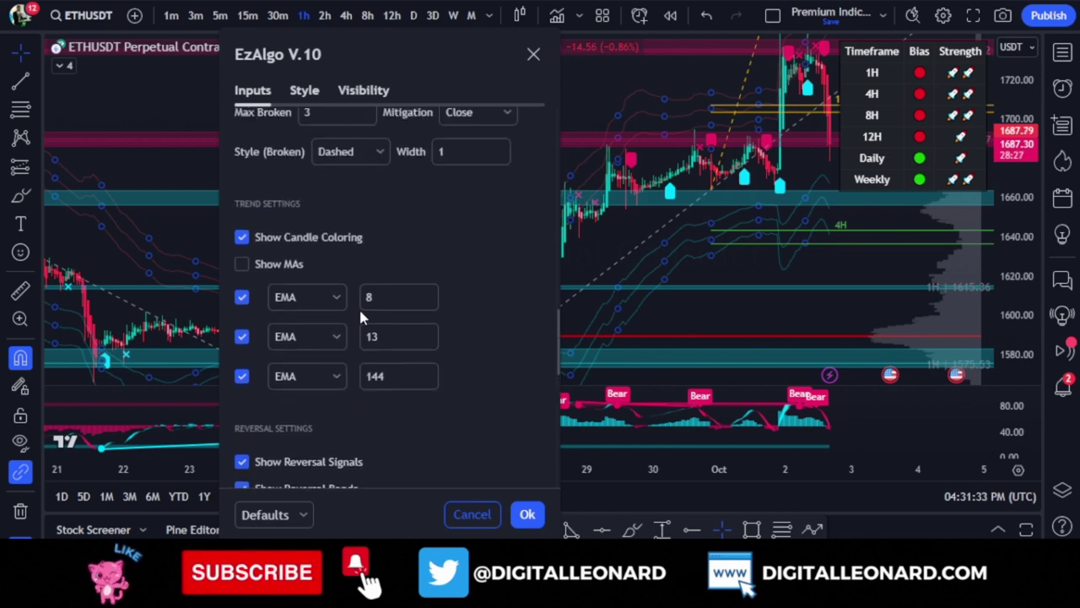
pyautogui.scroll(2, 358, 307)
pyautogui.scroll(-3, 361, 314)
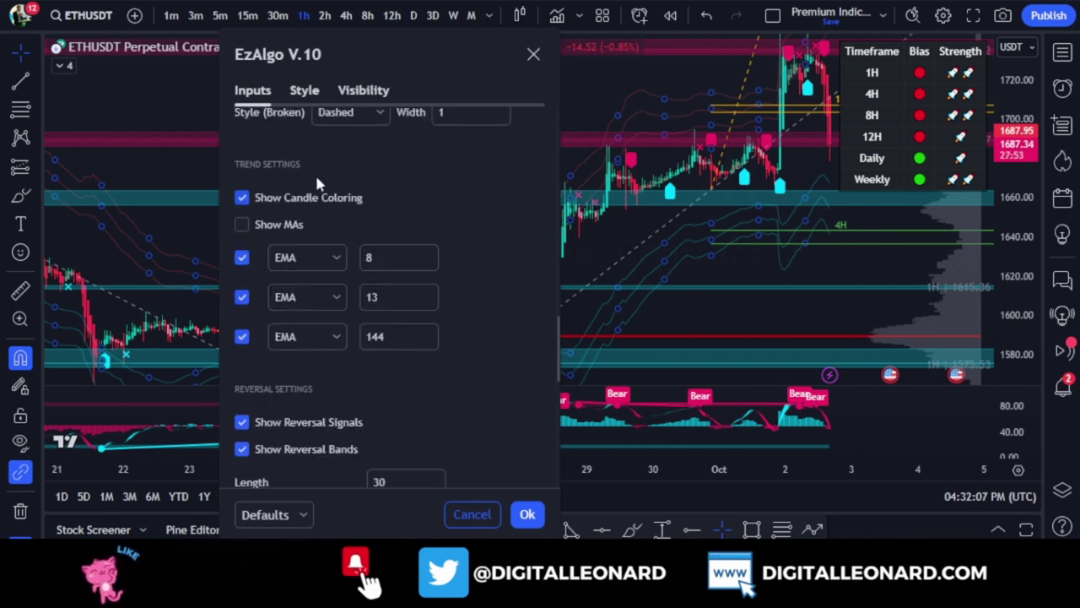